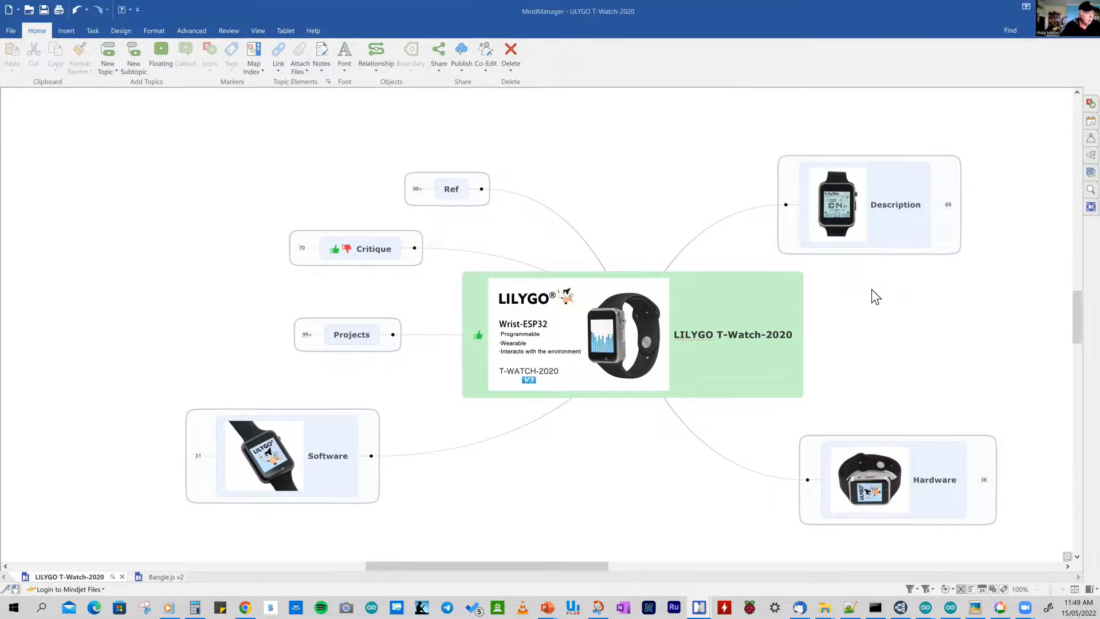
- Select the central LILYGO T-Watch-2020 topic and Critique, then expand the Description branch
left_click(744, 346)
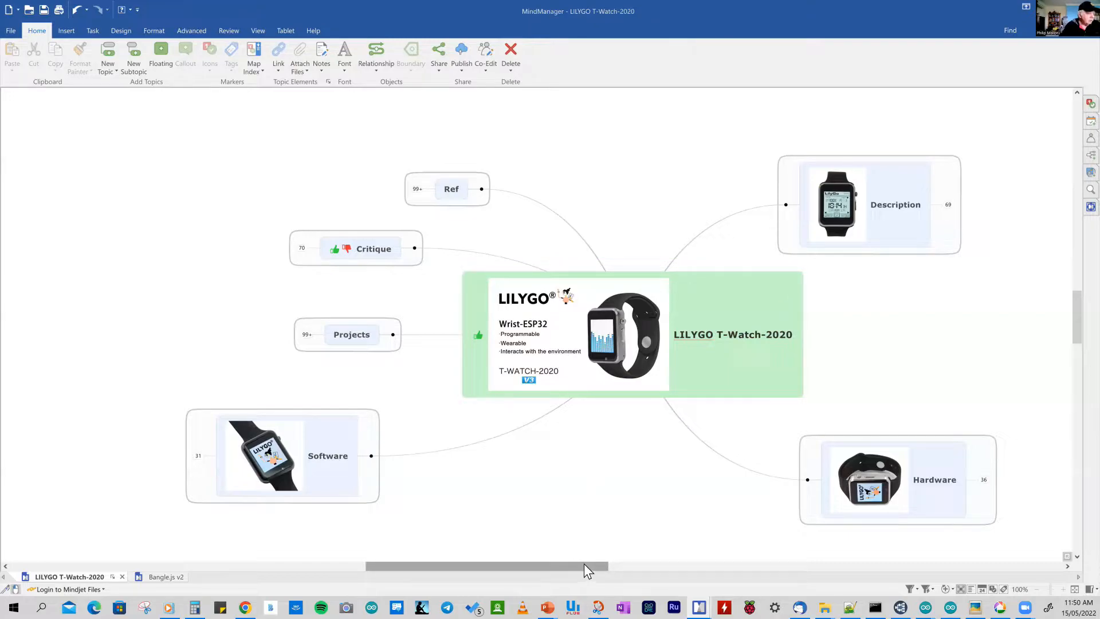
left_click_drag(591, 566, 600, 565)
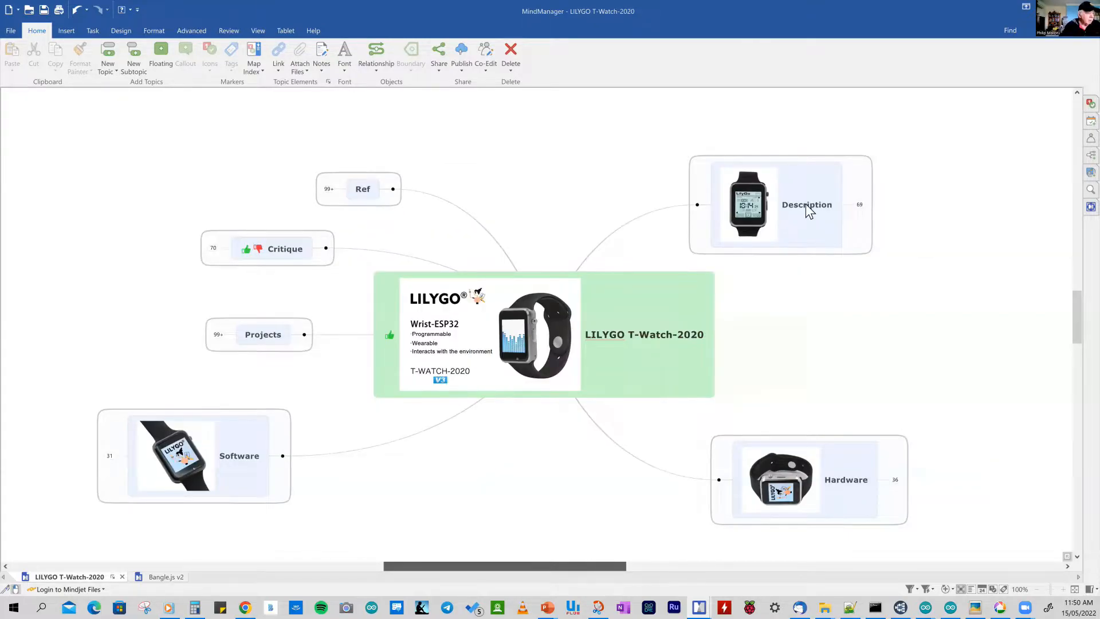
scroll(802, 203, "down", 2)
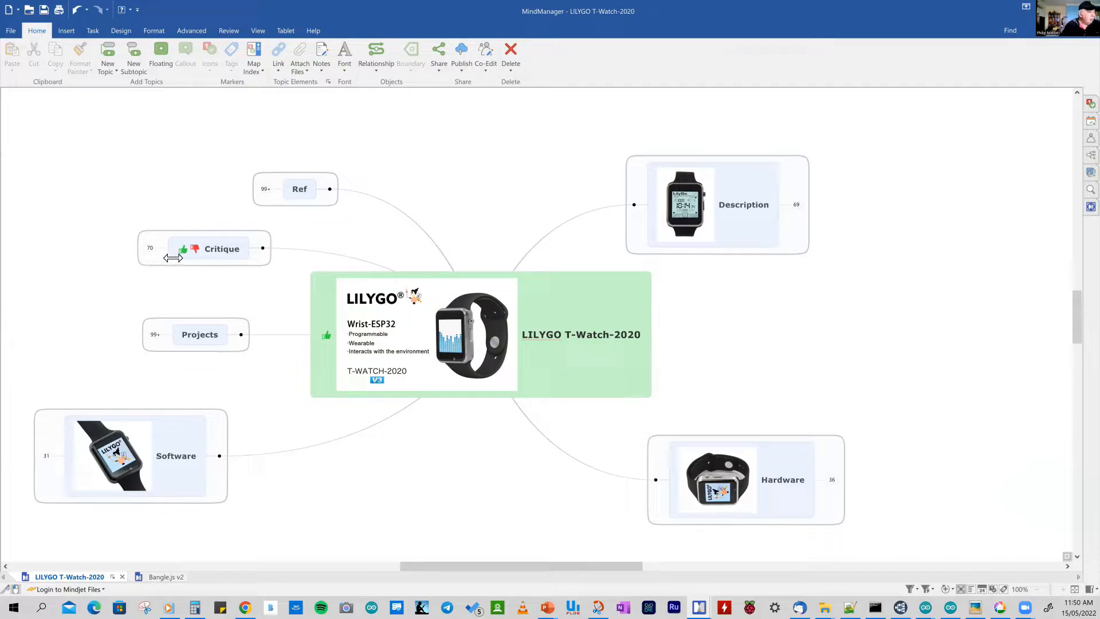
left_click(198, 249)
left_click(793, 211)
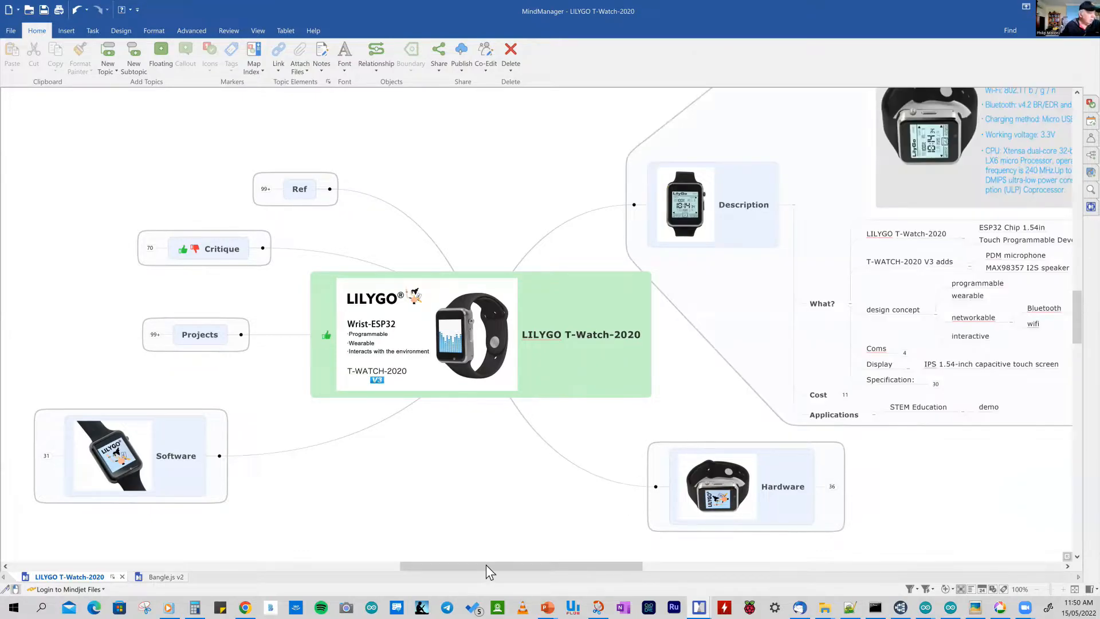
left_click_drag(485, 564, 547, 565)
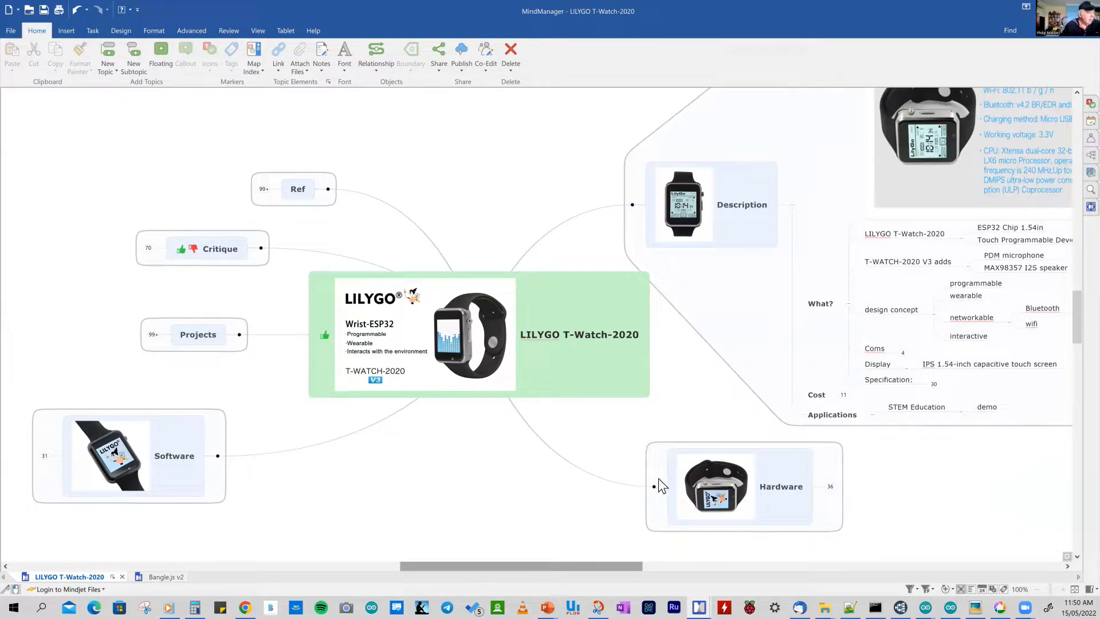
scroll(658, 478, "right", 3)
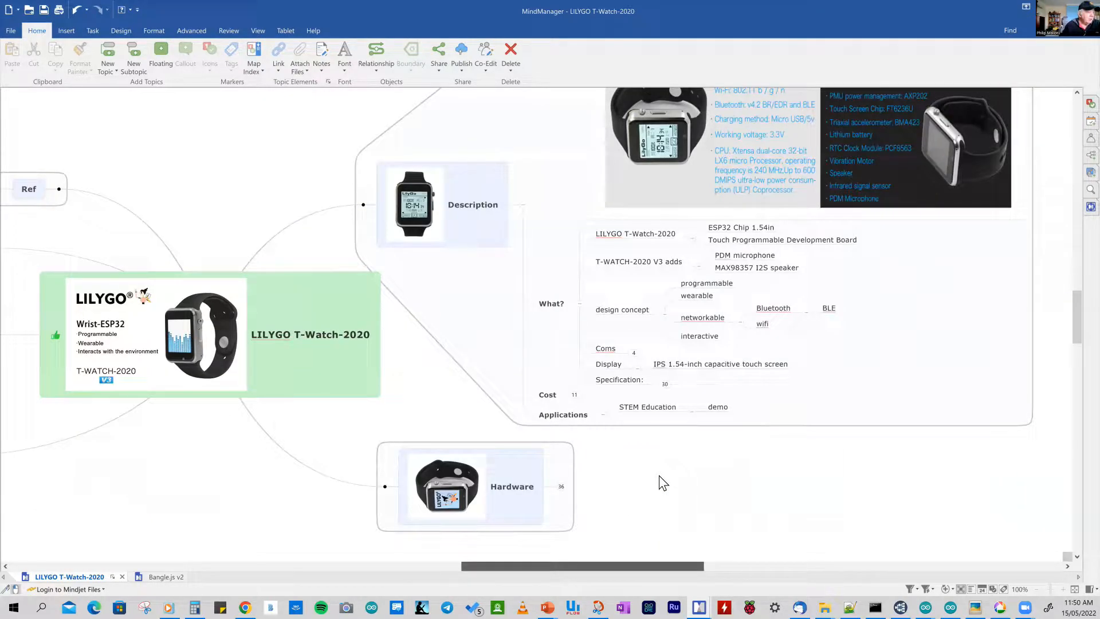
scroll(659, 475, "up", 3)
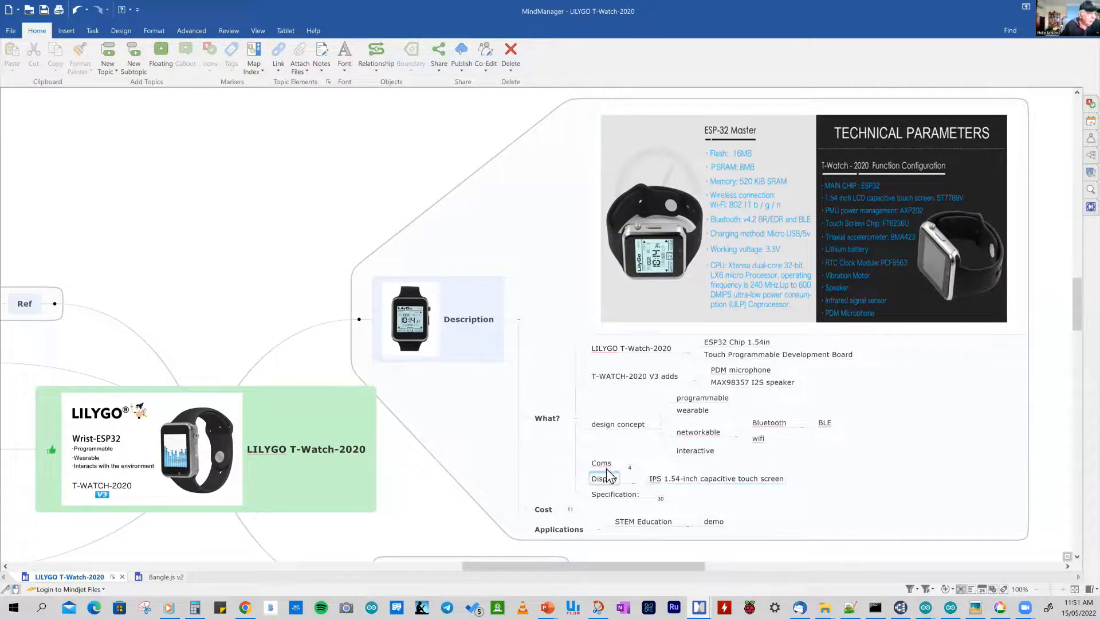
- Walk through the design concept subtopics: wearable, Bluetooth, wifi and interactive
left_click(618, 426)
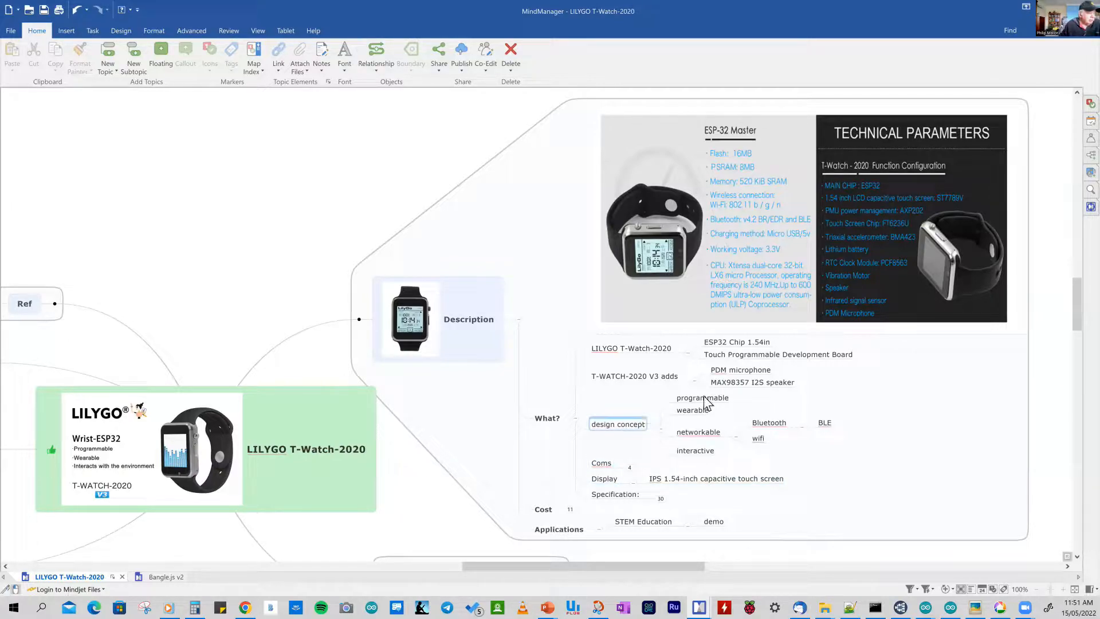
left_click(692, 409)
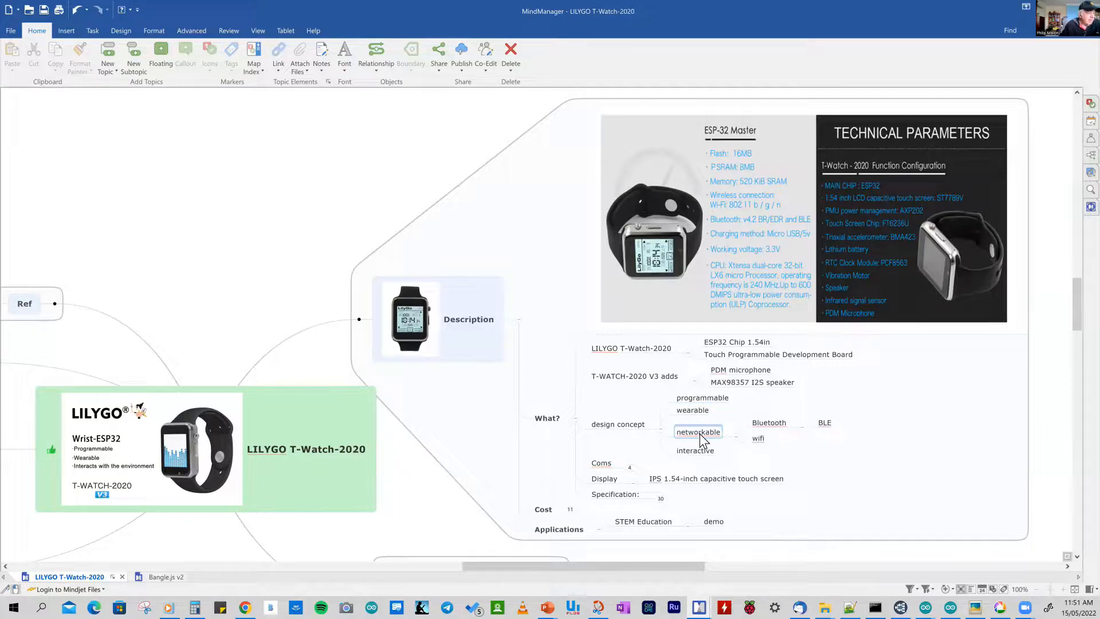
left_click(768, 421)
left_click(758, 438)
left_click(698, 456)
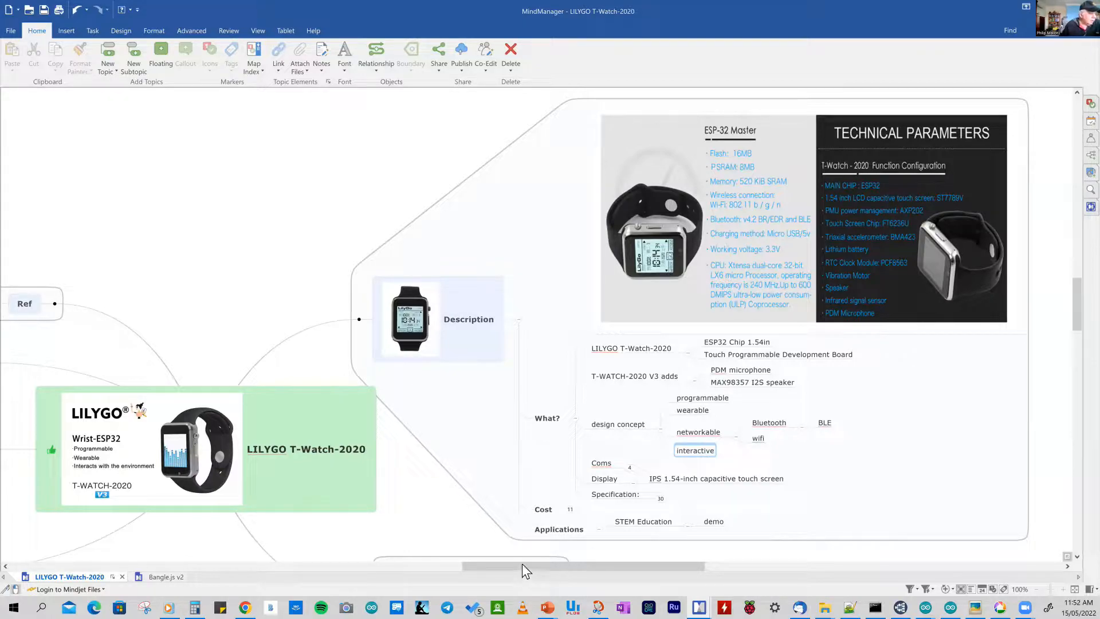
- View the Bangle.js v2 map briefly, then return to the LILYGO T-Watch-2020 map
left_click(168, 576)
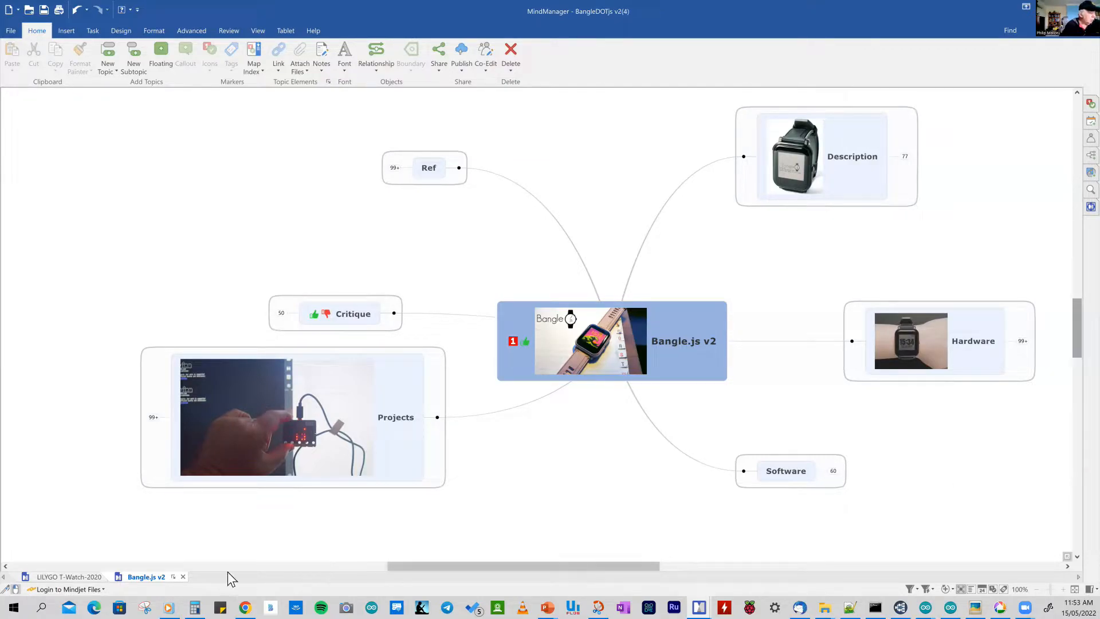
left_click(68, 576)
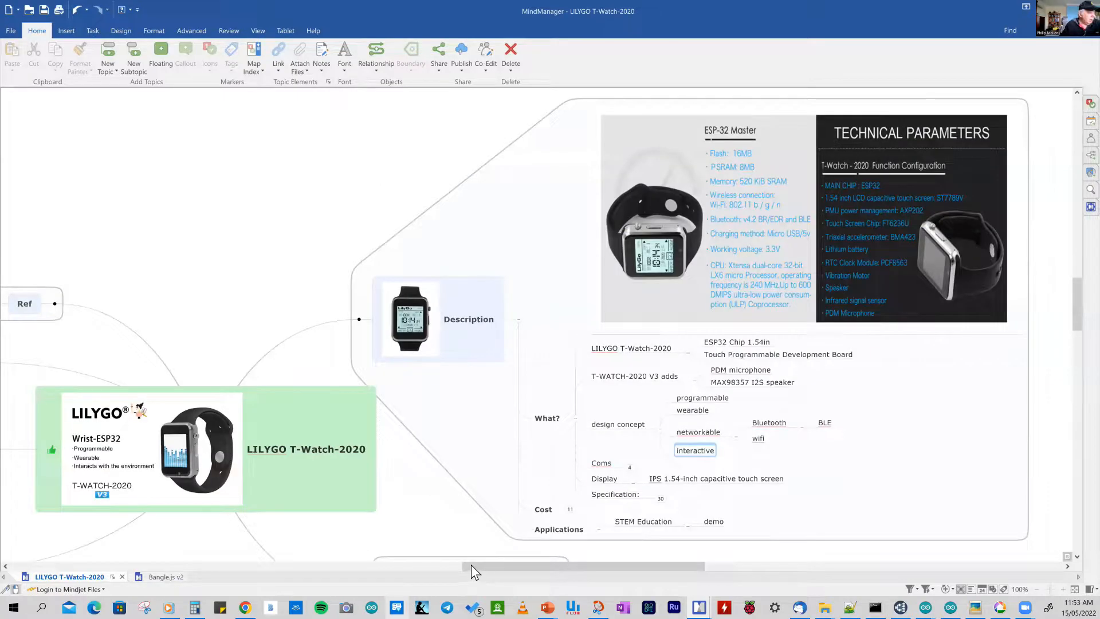
left_click_drag(420, 565, 345, 561)
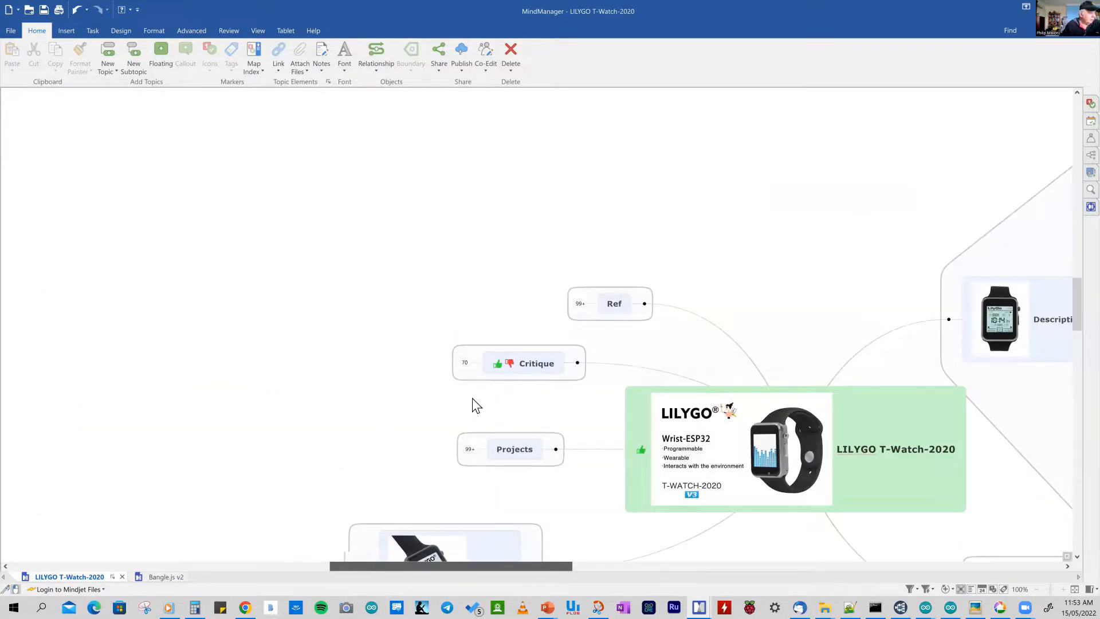
scroll(472, 397, "down", 3)
- Expand the Projects branch and open Commissioning2 to show its subtopics
left_click(464, 325)
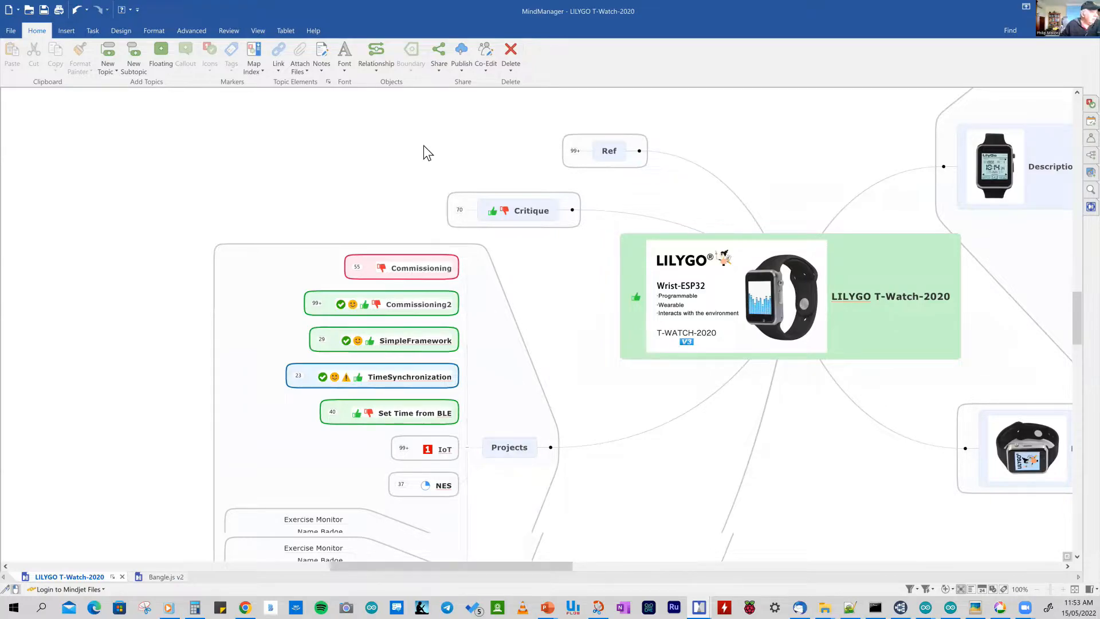
scroll(423, 146, "down", 3)
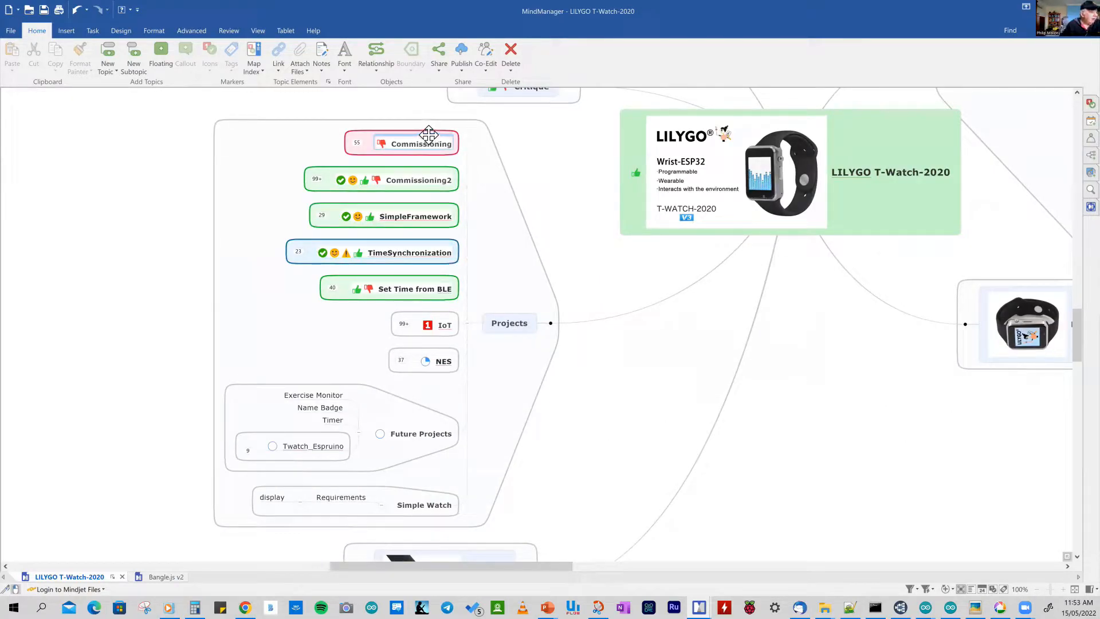
left_click(430, 180)
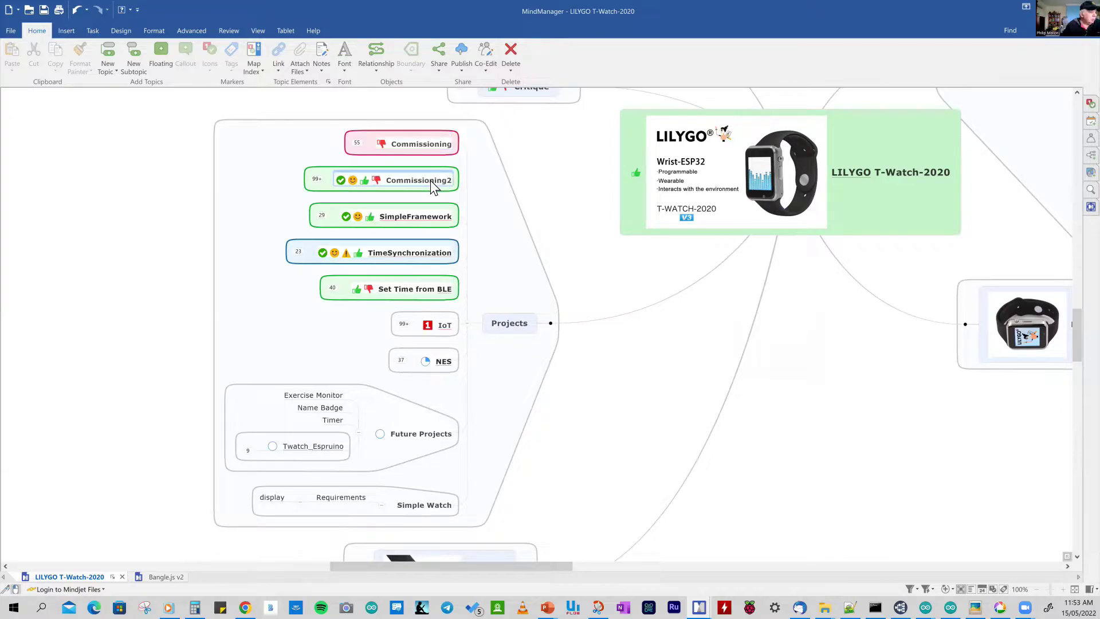
left_click(316, 181)
left_click_drag(562, 566, 450, 567)
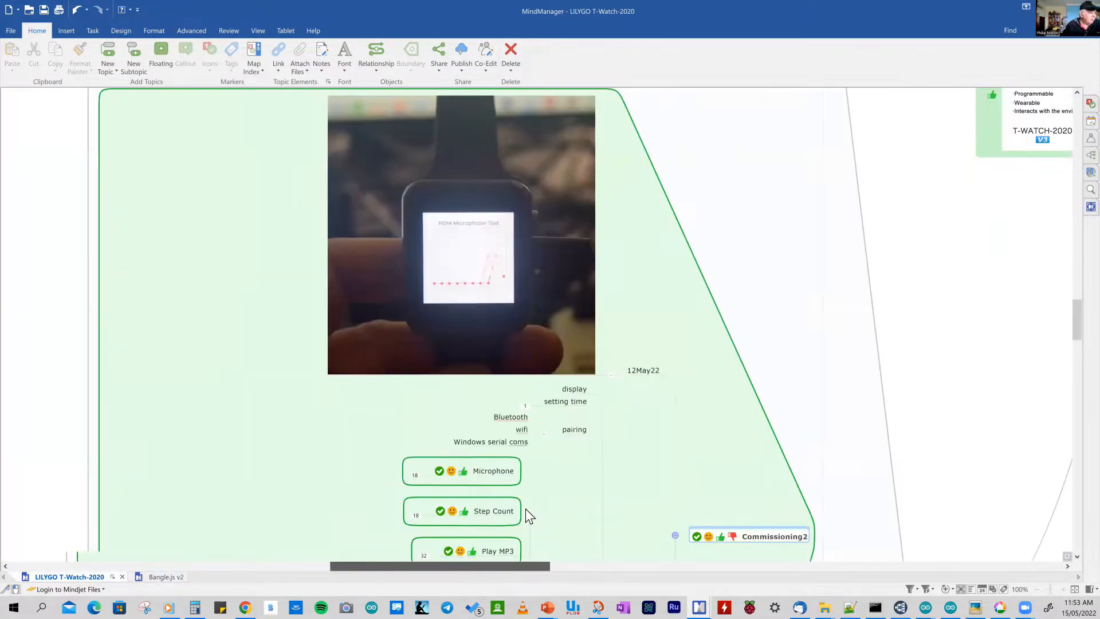
- Deselect Commissioning2 and select the microphone test watch photo
left_click(532, 503)
scroll(531, 500, "down", 1)
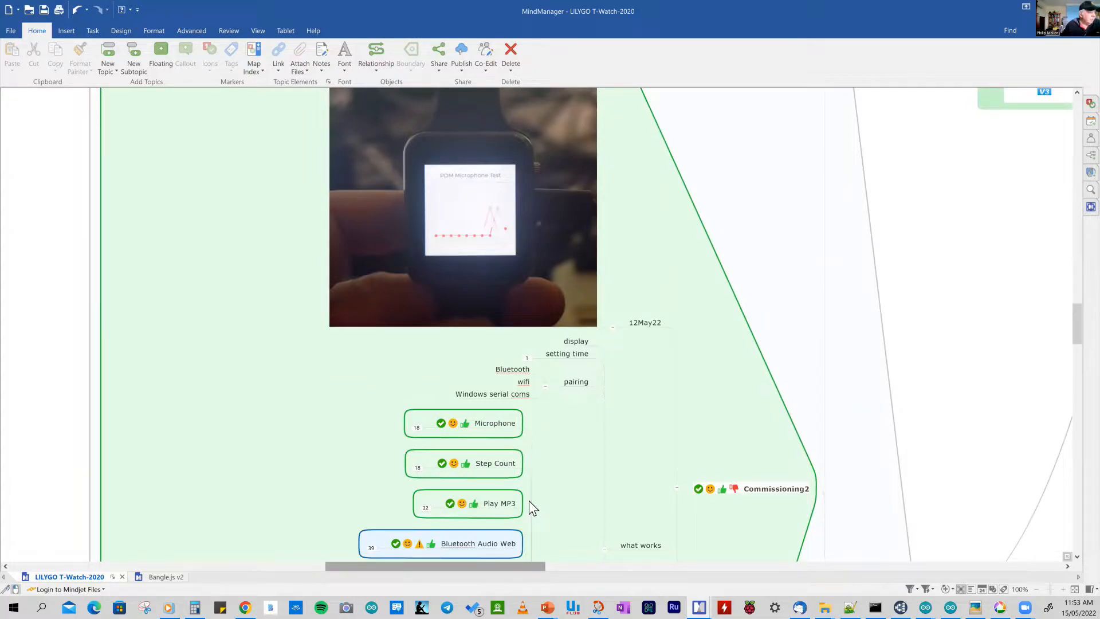
left_click(526, 304)
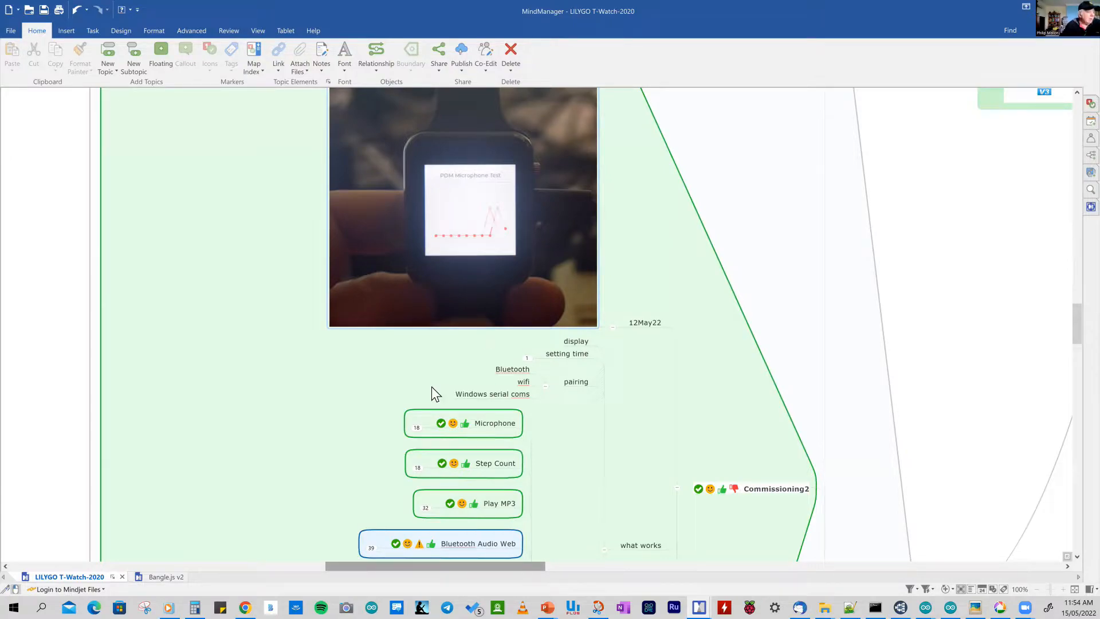
scroll(422, 393, "down", 3)
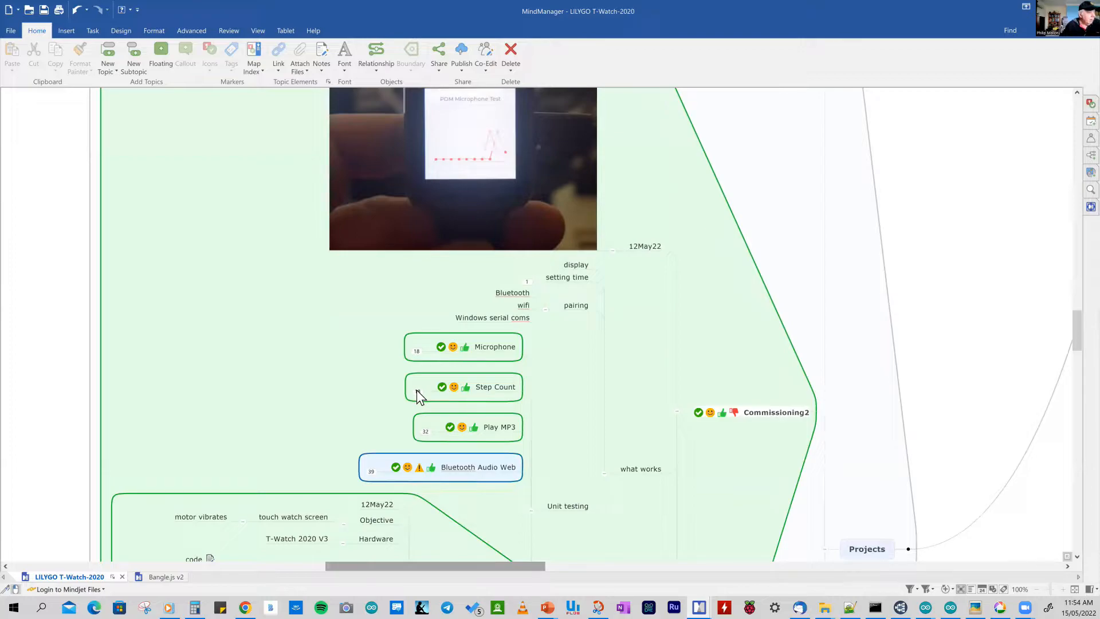
- Expand the Step Count test to show its photo, objective, hardware, software and result
left_click(416, 389)
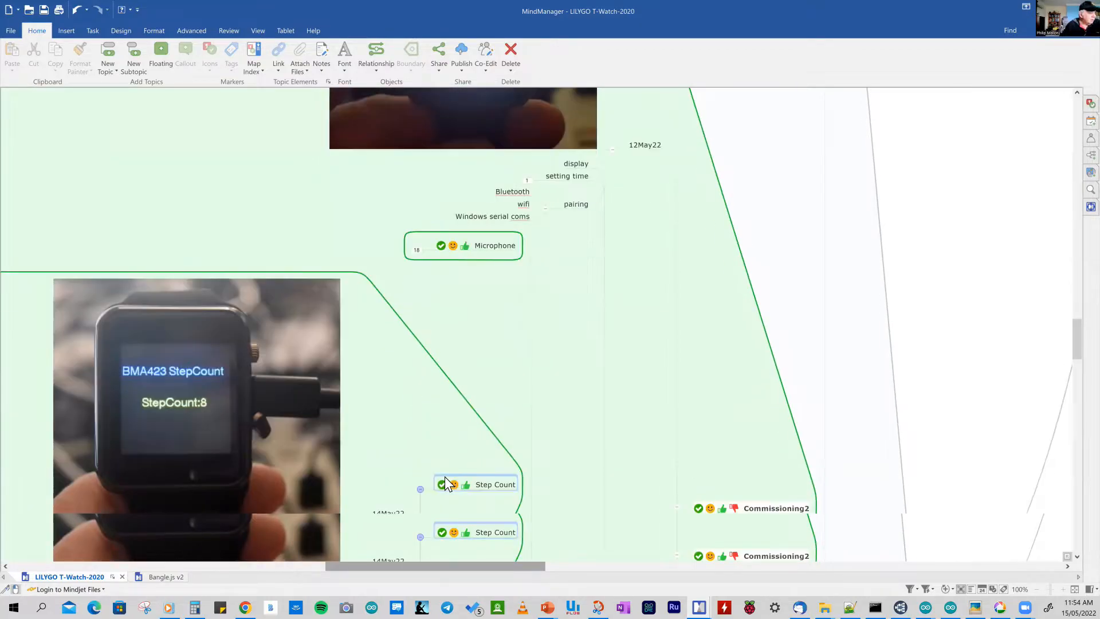
scroll(468, 553, "down", 3)
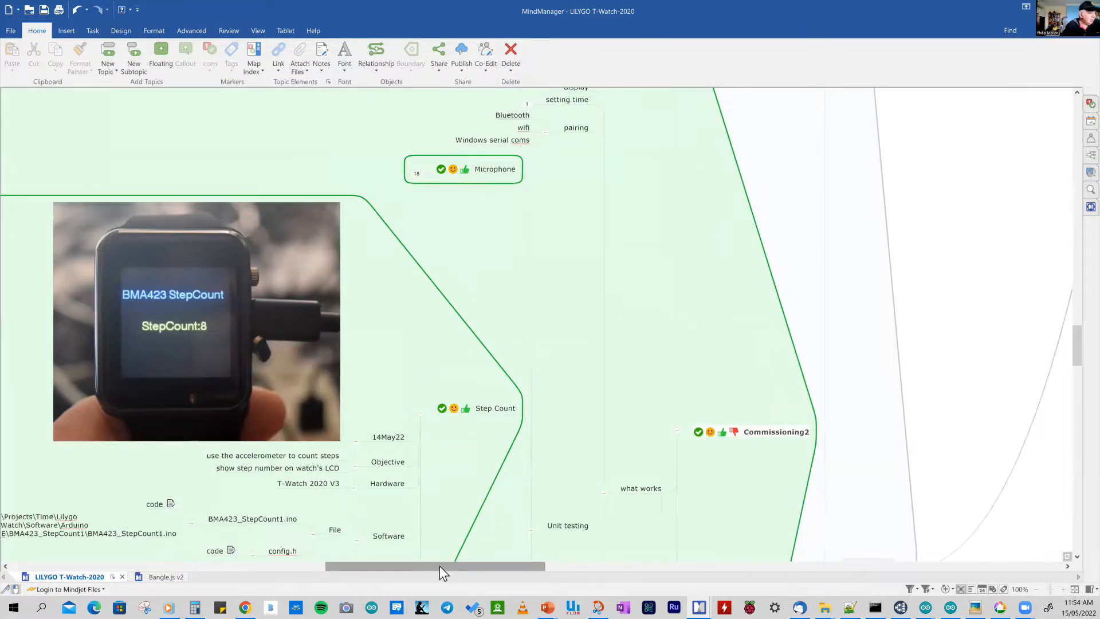
scroll(449, 456, "down", 3)
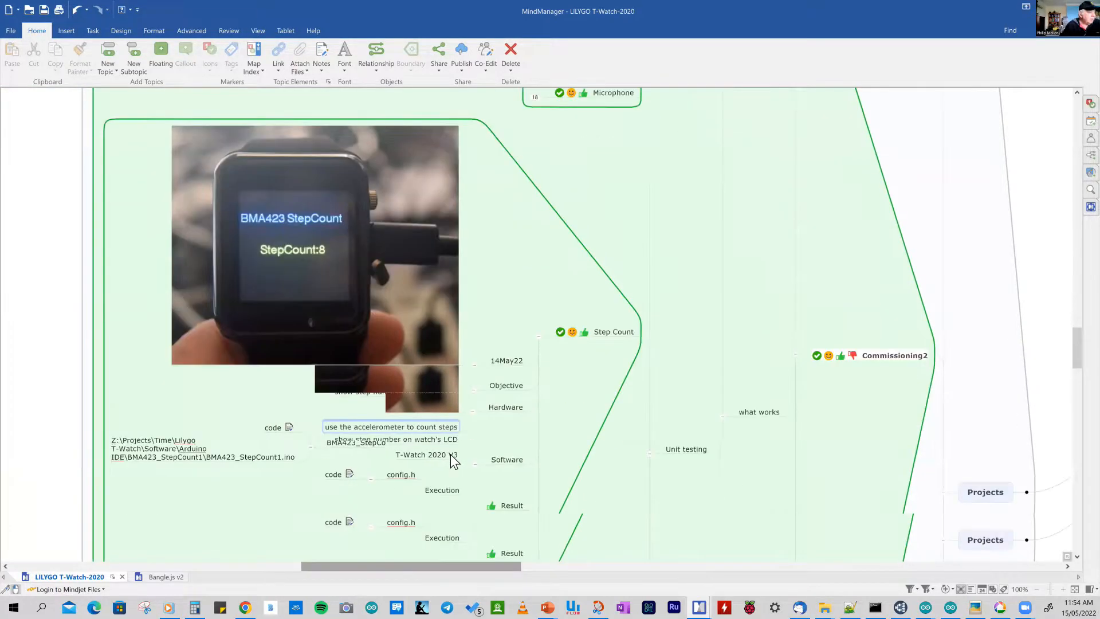
scroll(454, 461, "down", 2)
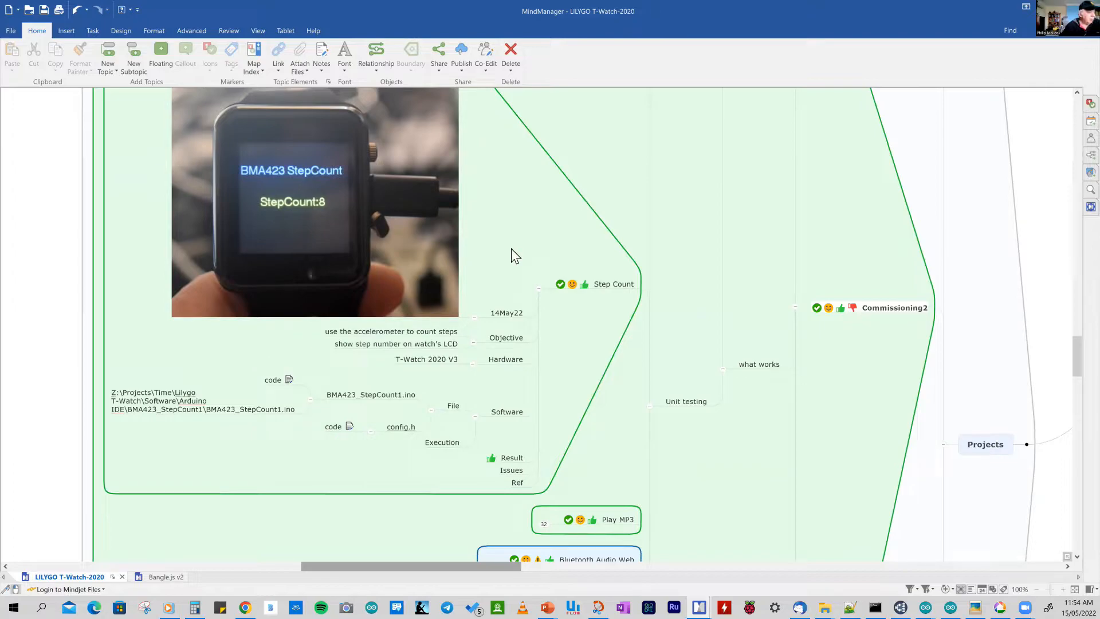
- Collapse the Step Count branch and expand the SimpleFramework project
left_click(539, 290)
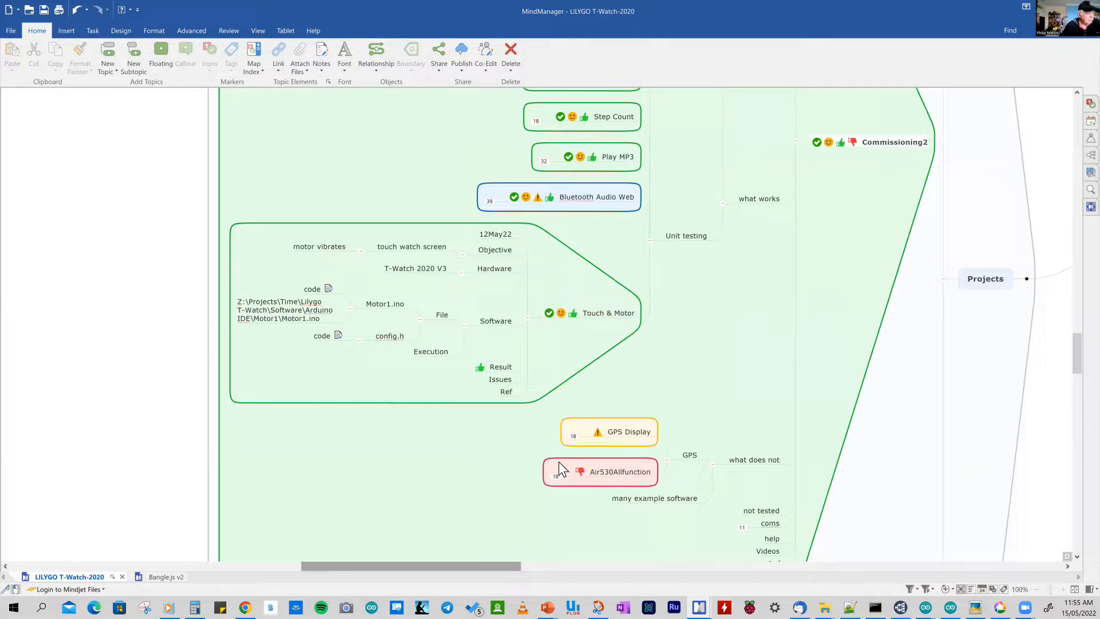
scroll(566, 441, "down", 3)
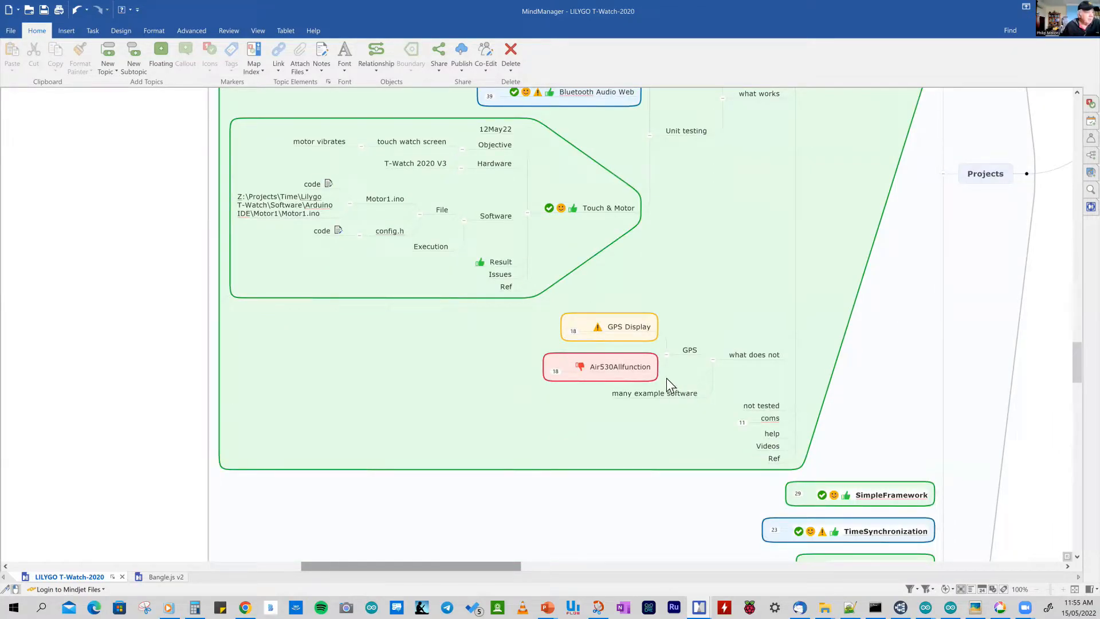
scroll(799, 403, "down", 3)
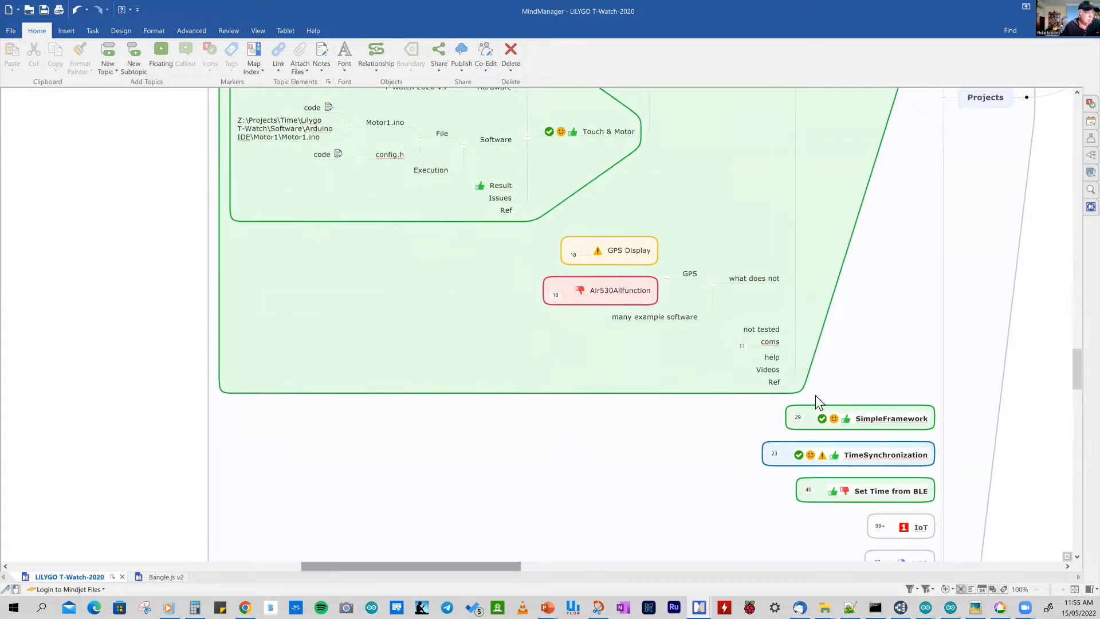
scroll(816, 396, "down", 1)
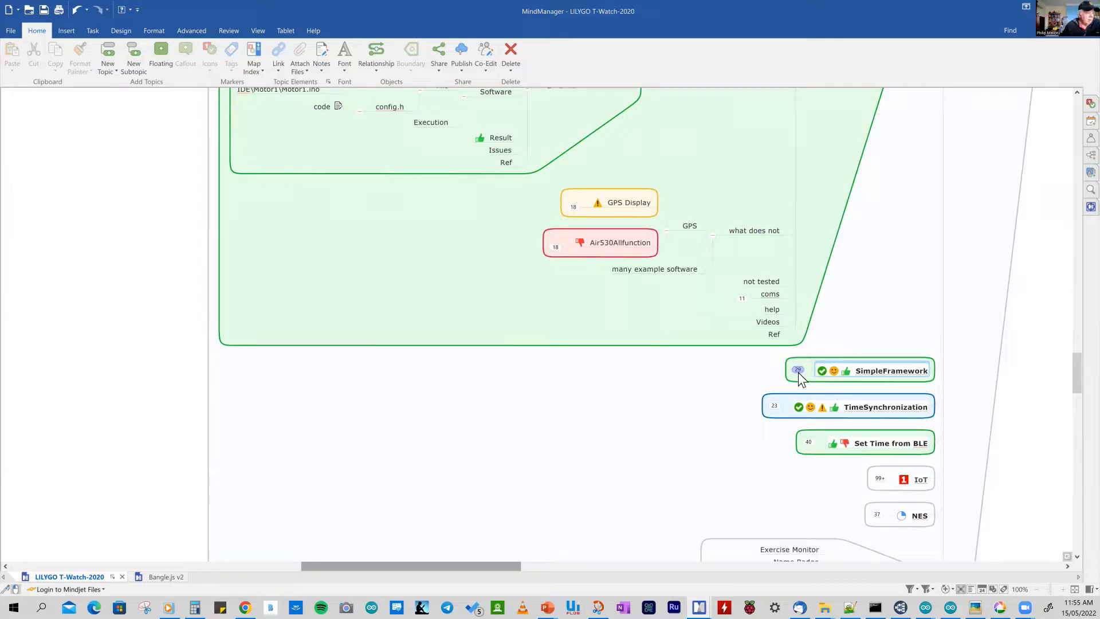
left_click(798, 372)
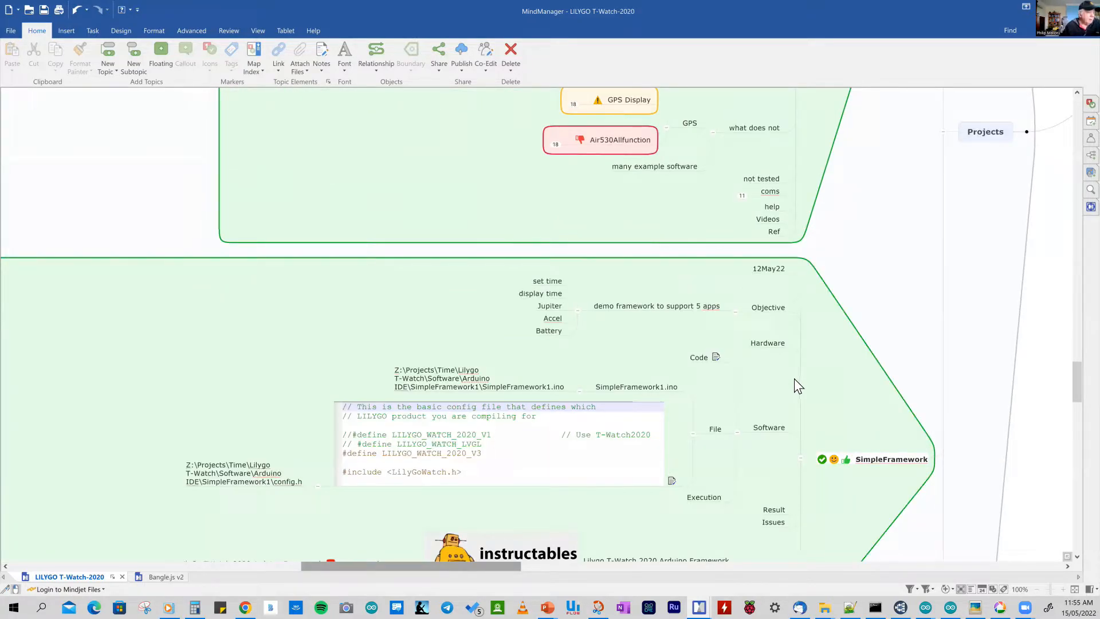
scroll(792, 379, "down", 3)
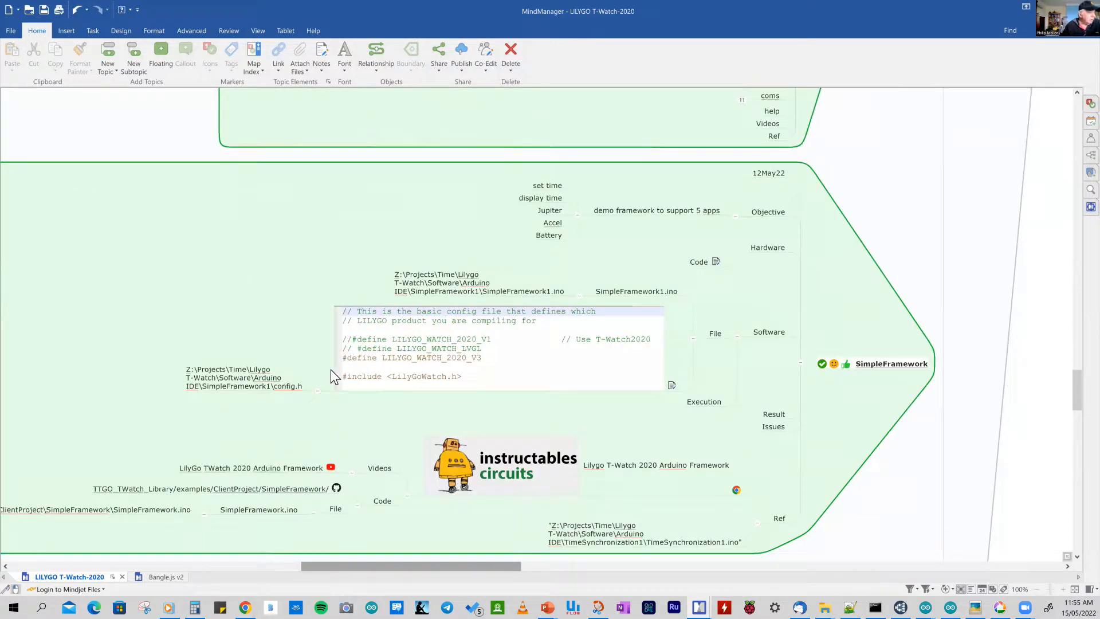
scroll(331, 368, "down", 2)
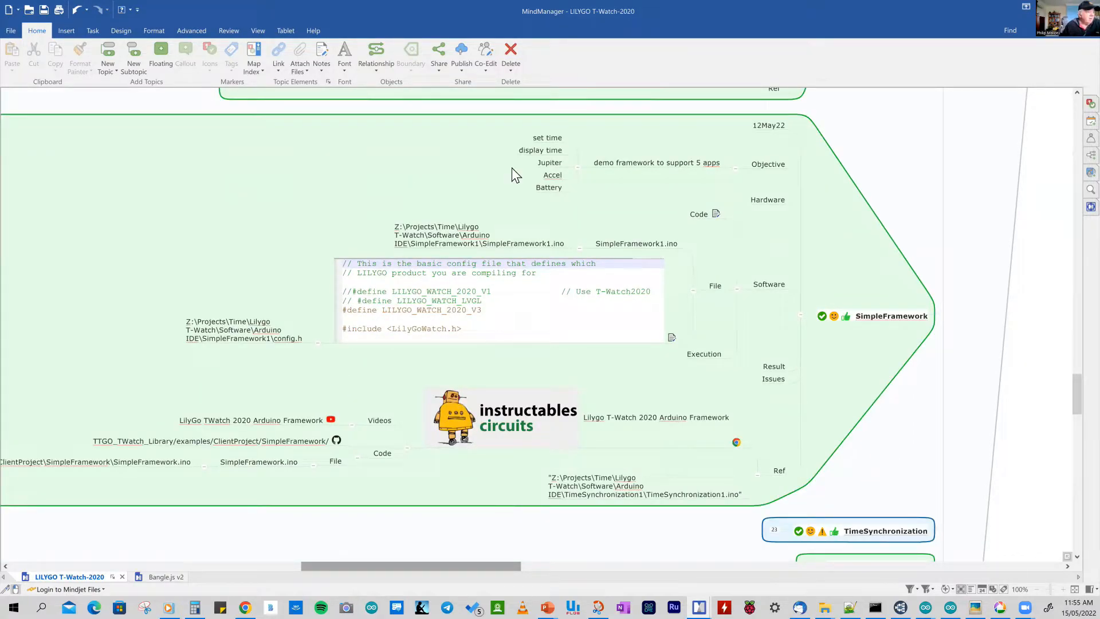
- Review SimpleFramework's set time, 5-app demo and Jupiter objectives and the SimpleFramework1.ino path
left_click(551, 140)
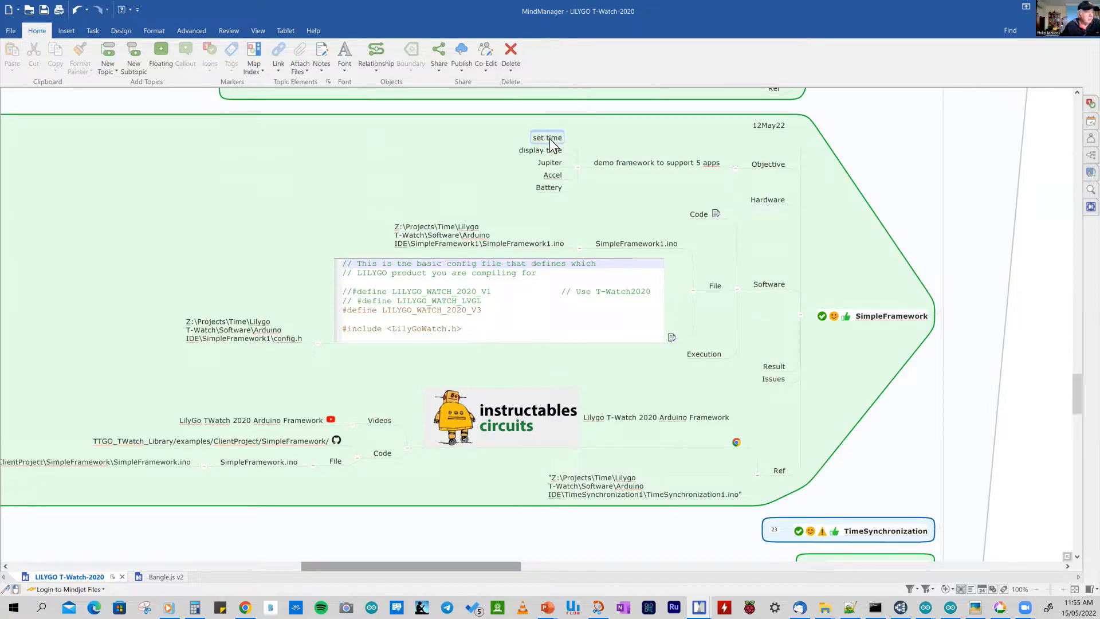
left_click(612, 165)
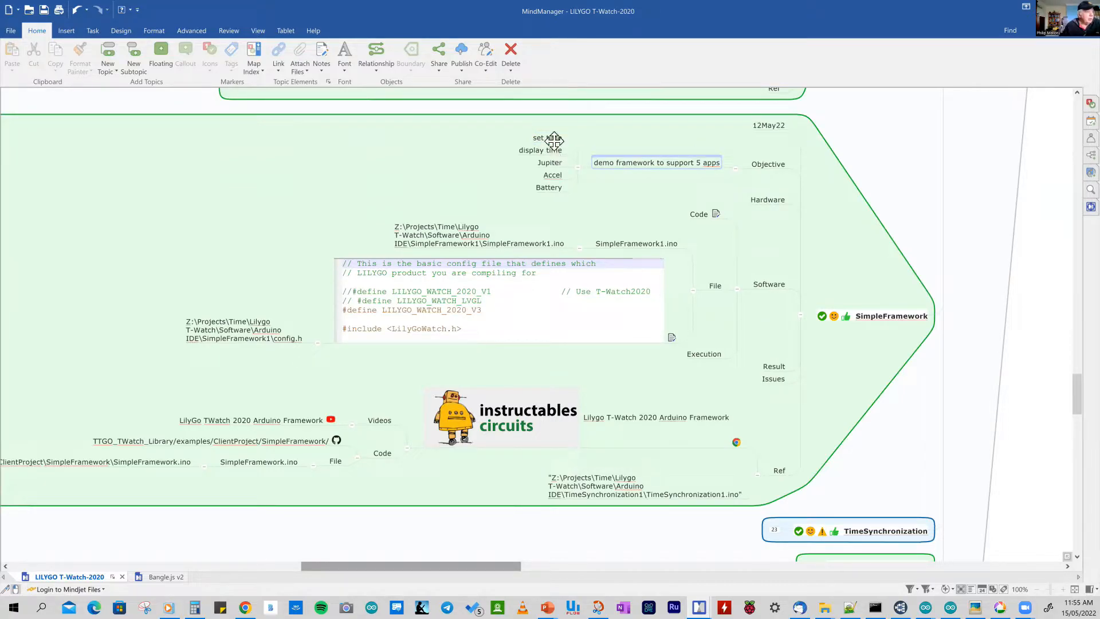
left_click(550, 162)
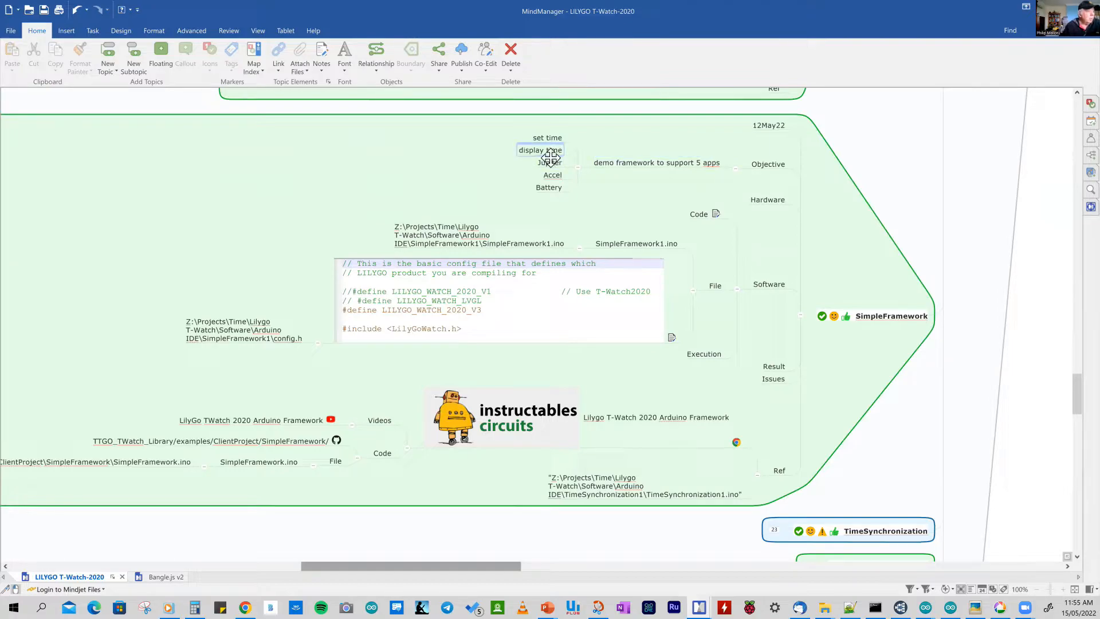
left_click(545, 200)
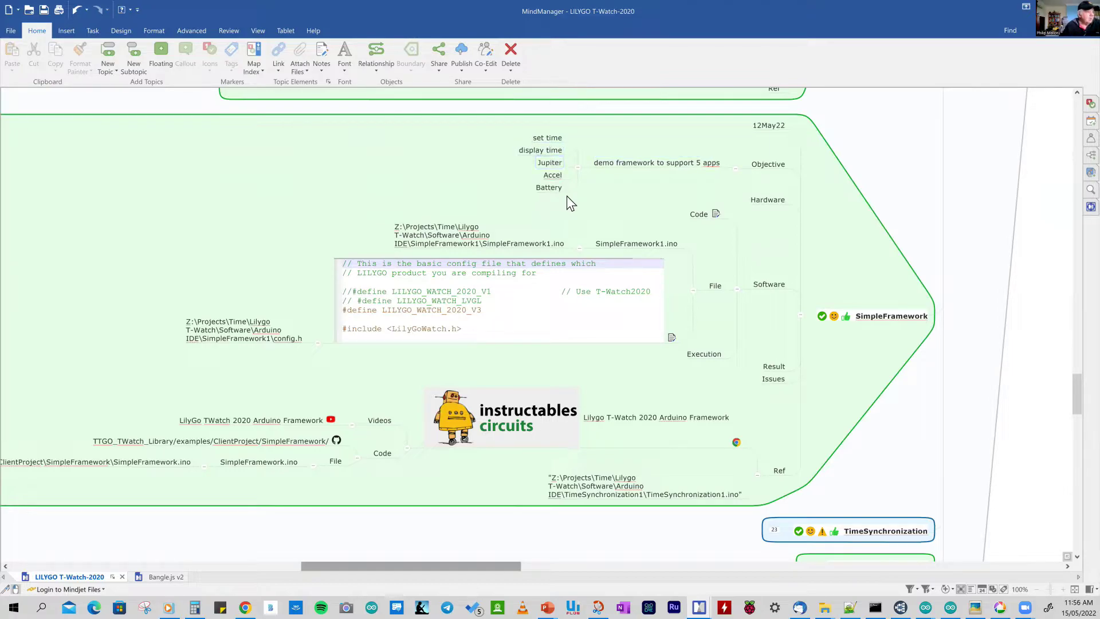
left_click(554, 224)
- Collapse SimpleFramework and select TimeSynchronization, Set Time from BLE and IoT projects
left_click(802, 315)
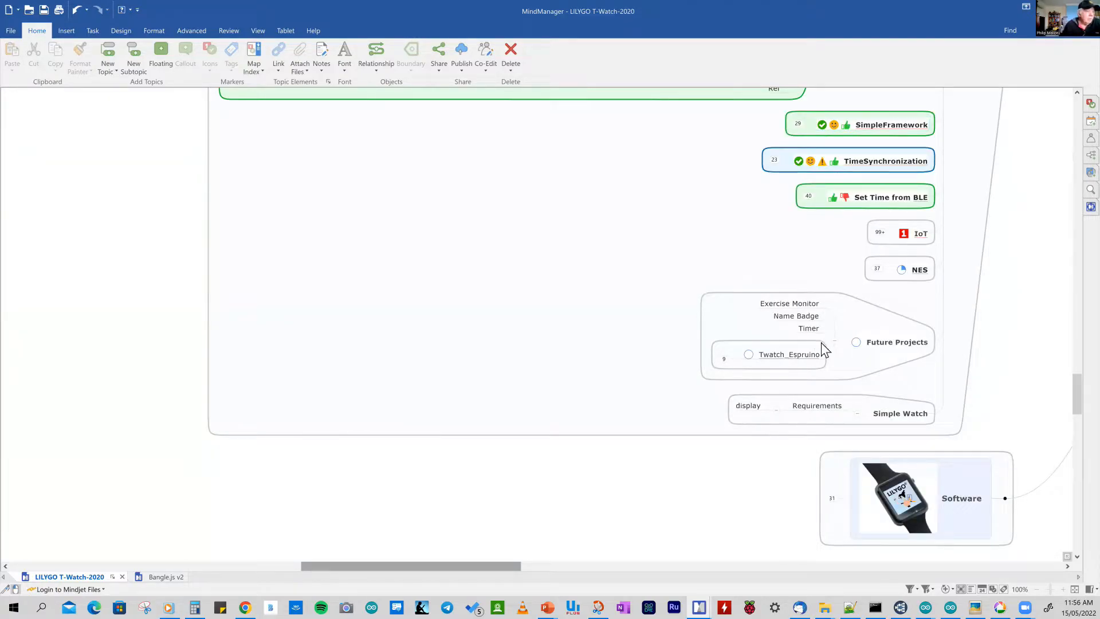
scroll(872, 200, "up", 1)
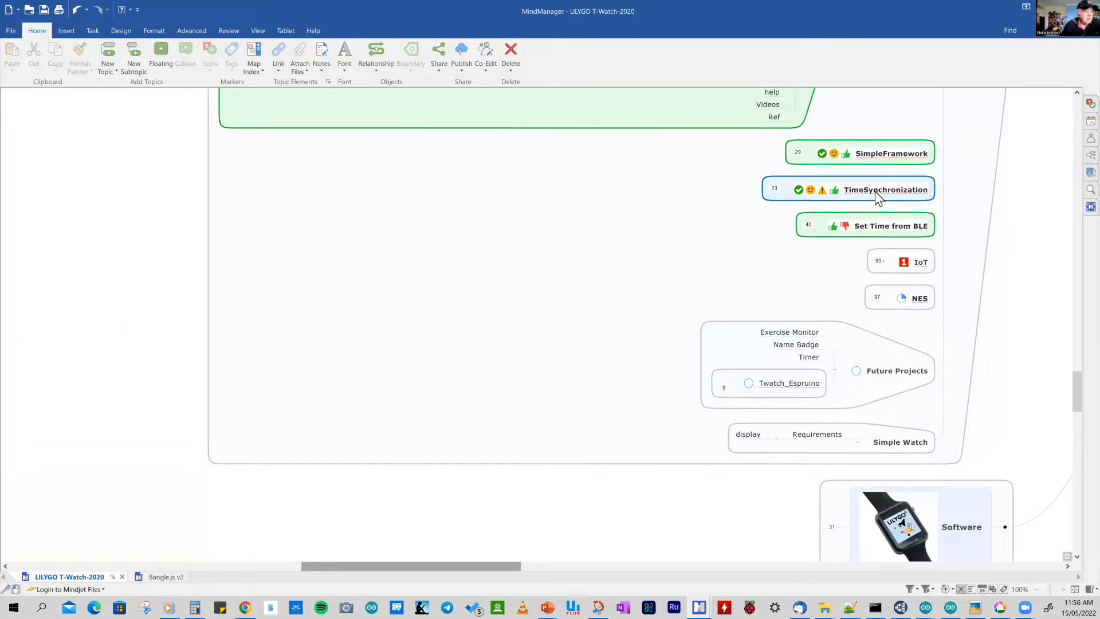
left_click(874, 190)
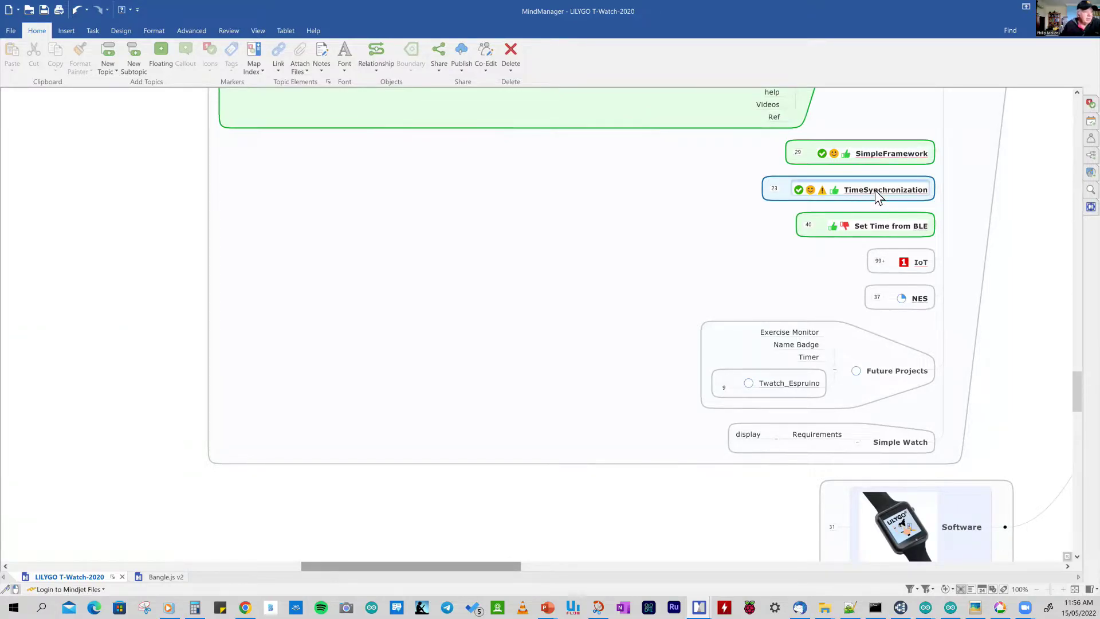
left_click(873, 227)
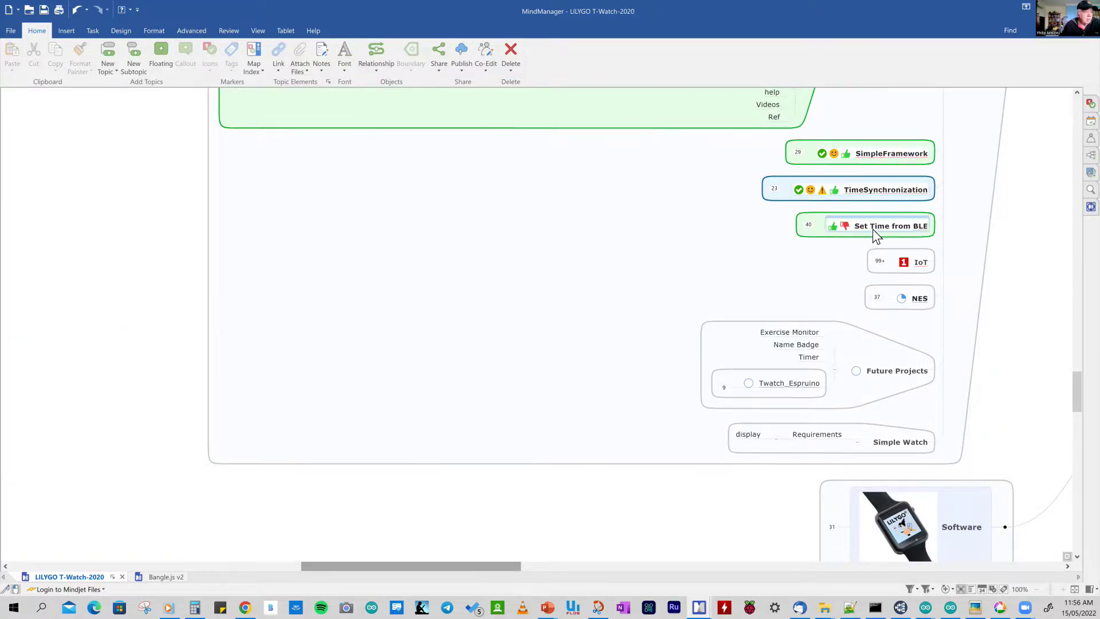
left_click(880, 261)
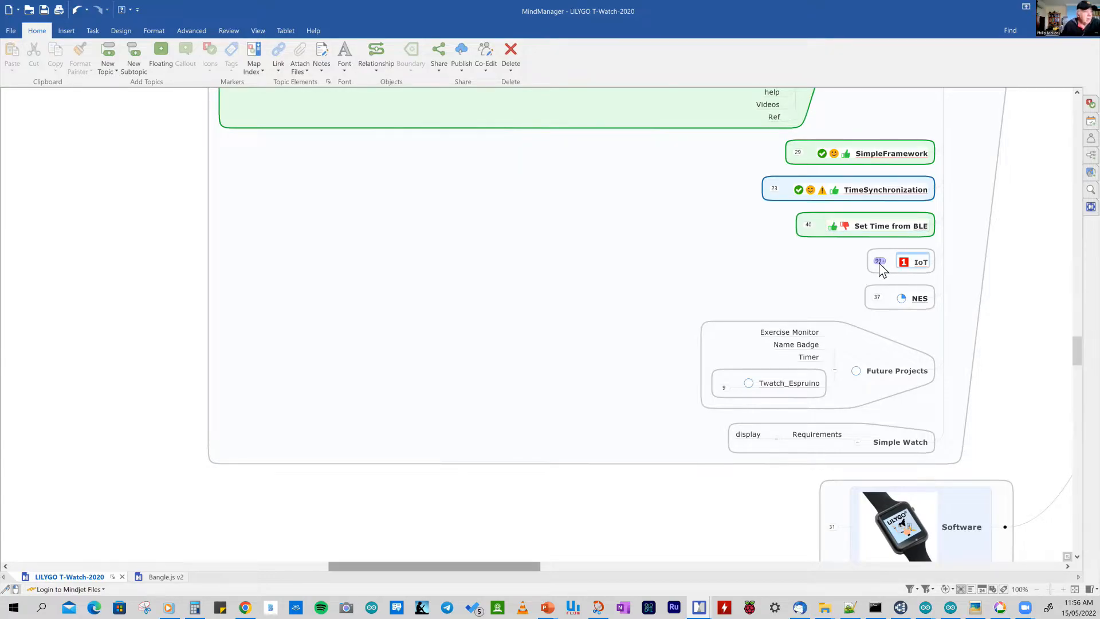
- Expand IoT to WatchMQTT4, fold its Software subtopic, view the watch photo and expand Objective
left_click(878, 262)
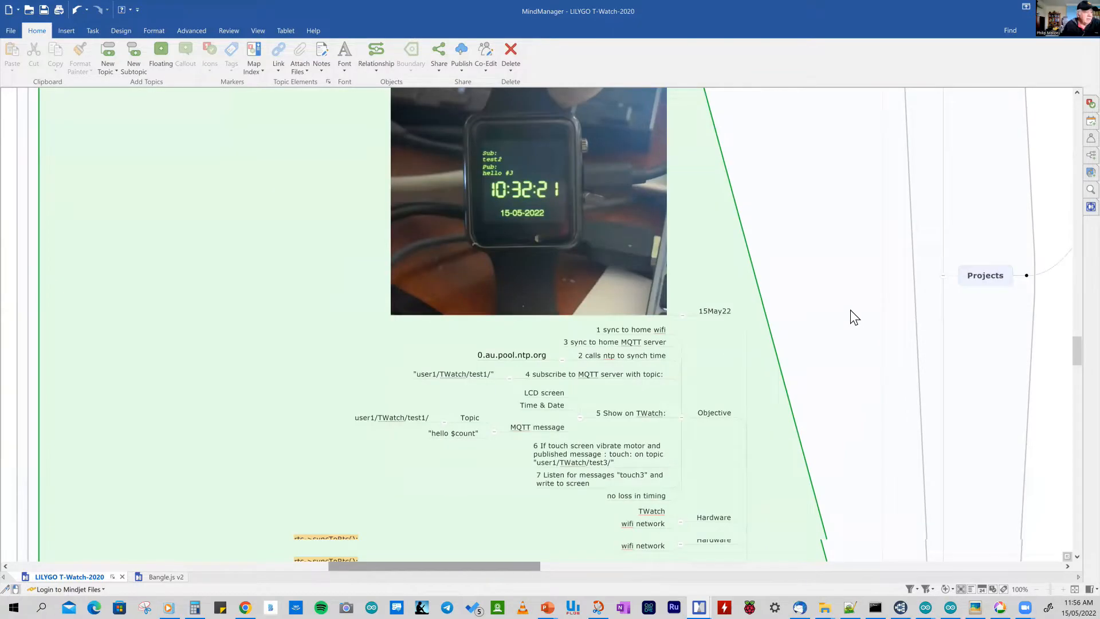
scroll(850, 309, "down", 1)
scroll(851, 312, "down", 1)
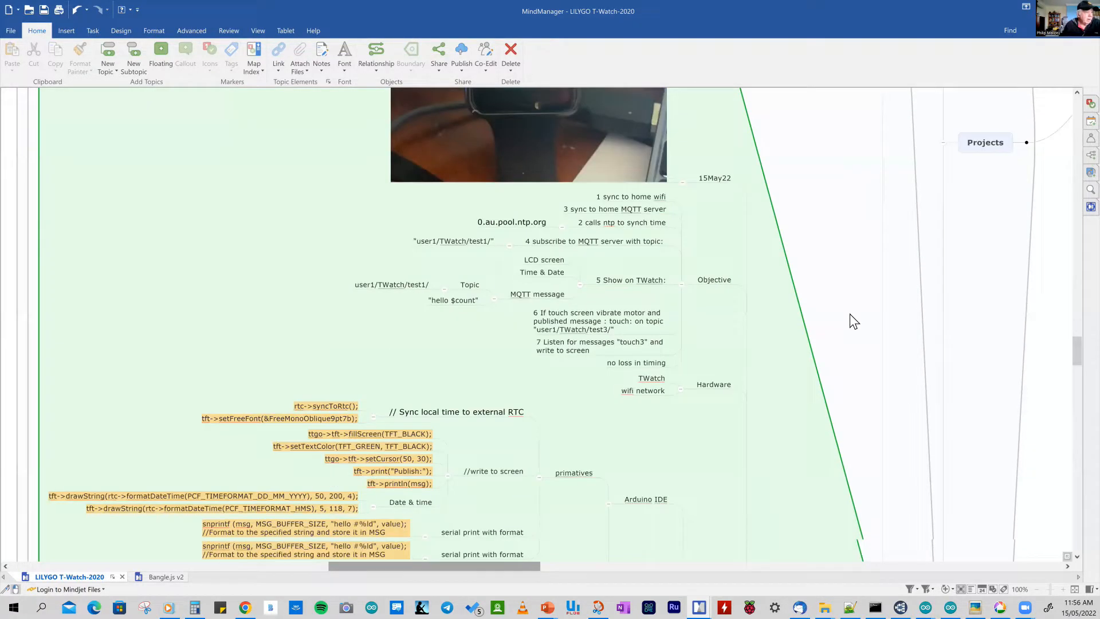
scroll(686, 243, "down", 1)
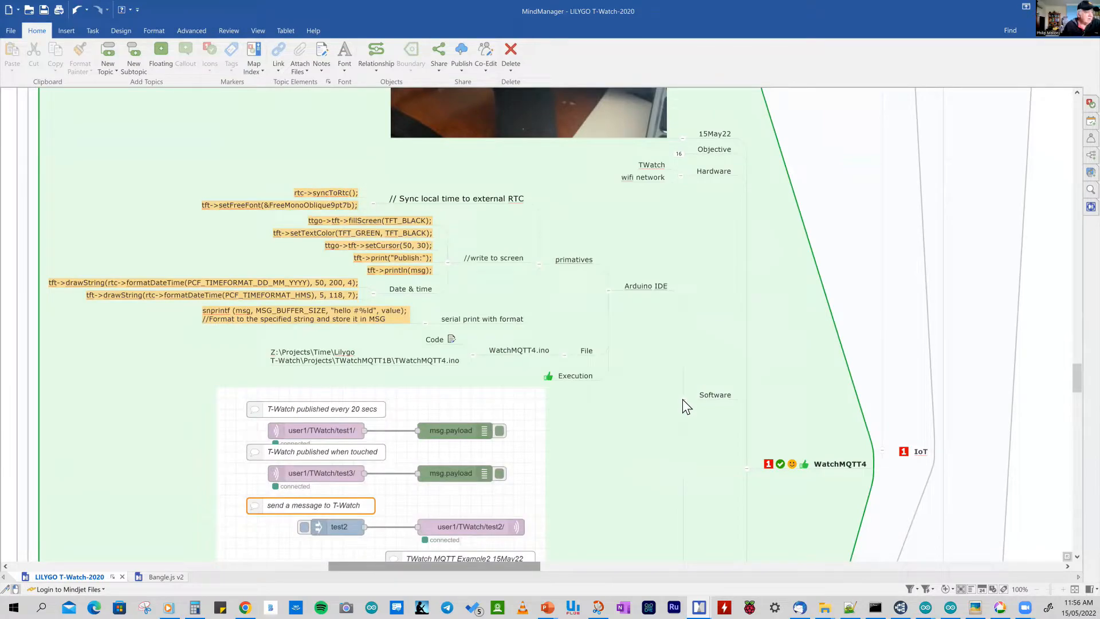
left_click(662, 349)
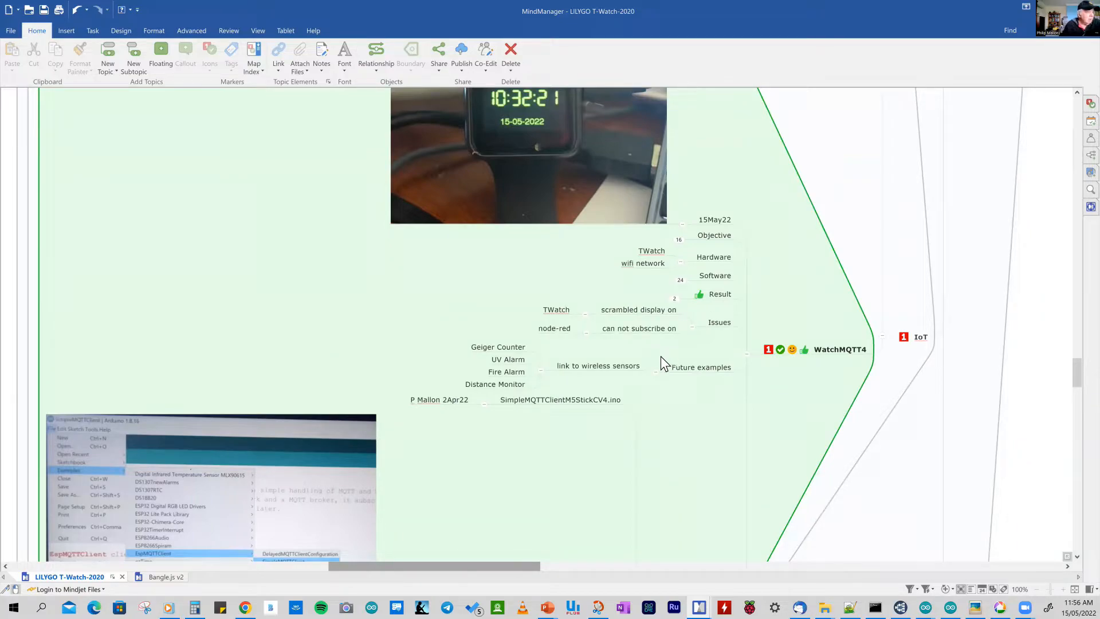
scroll(660, 356, "up", 2)
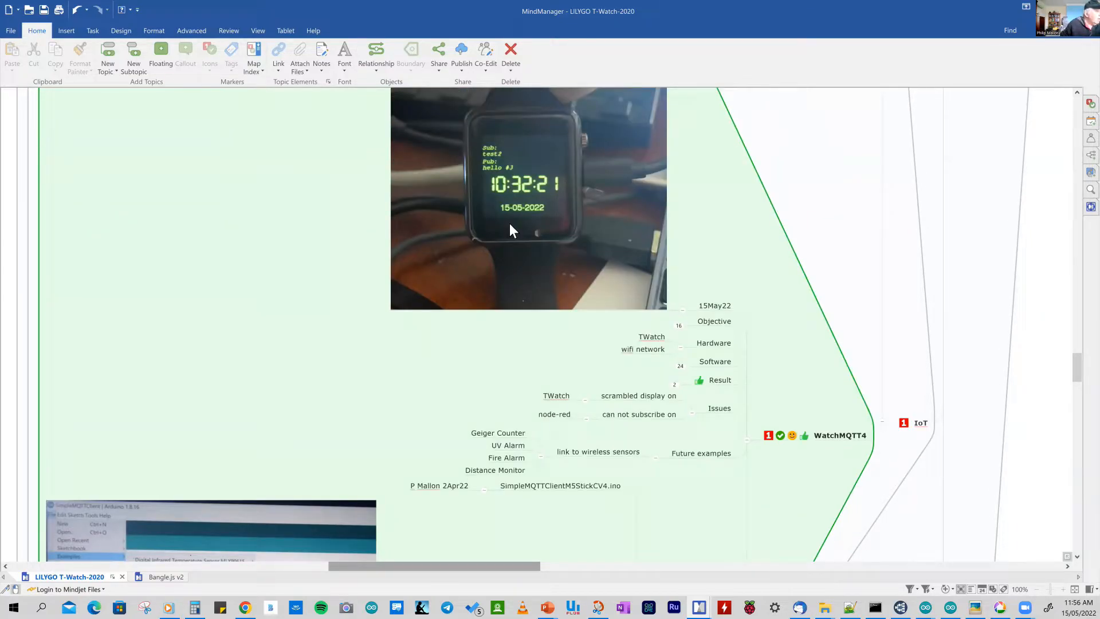
left_click(547, 189)
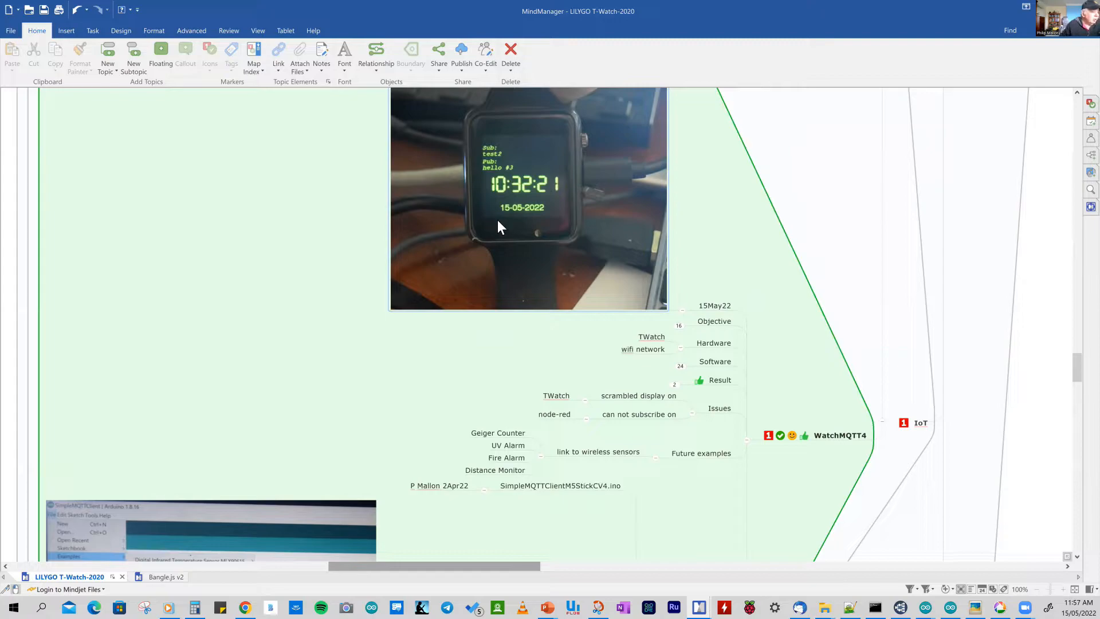
scroll(559, 261, "down", 3)
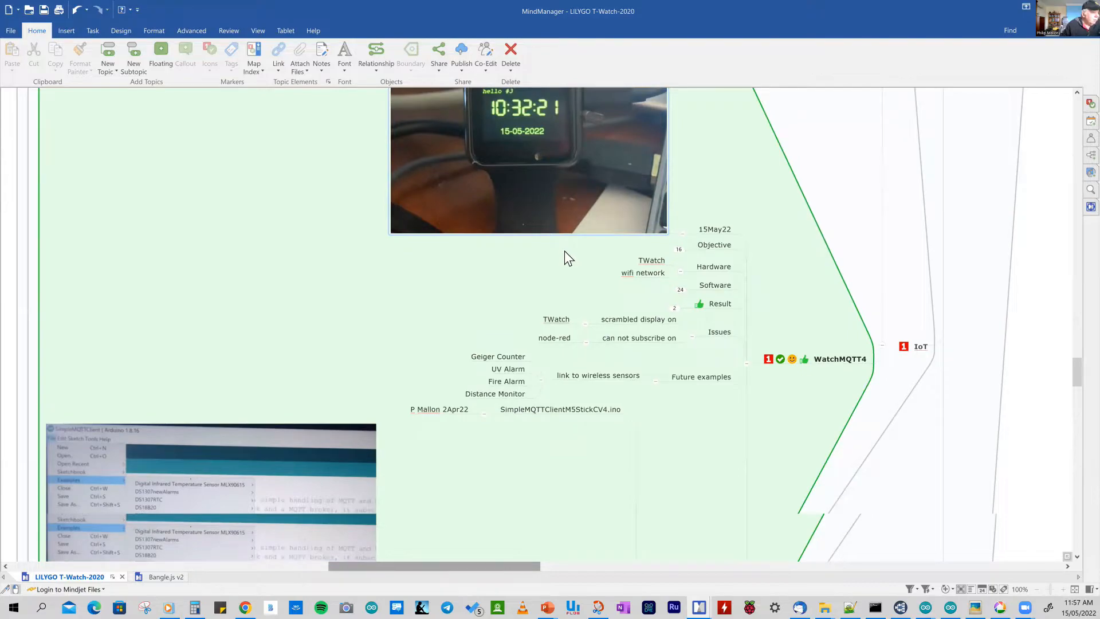
scroll(696, 274, "down", 2)
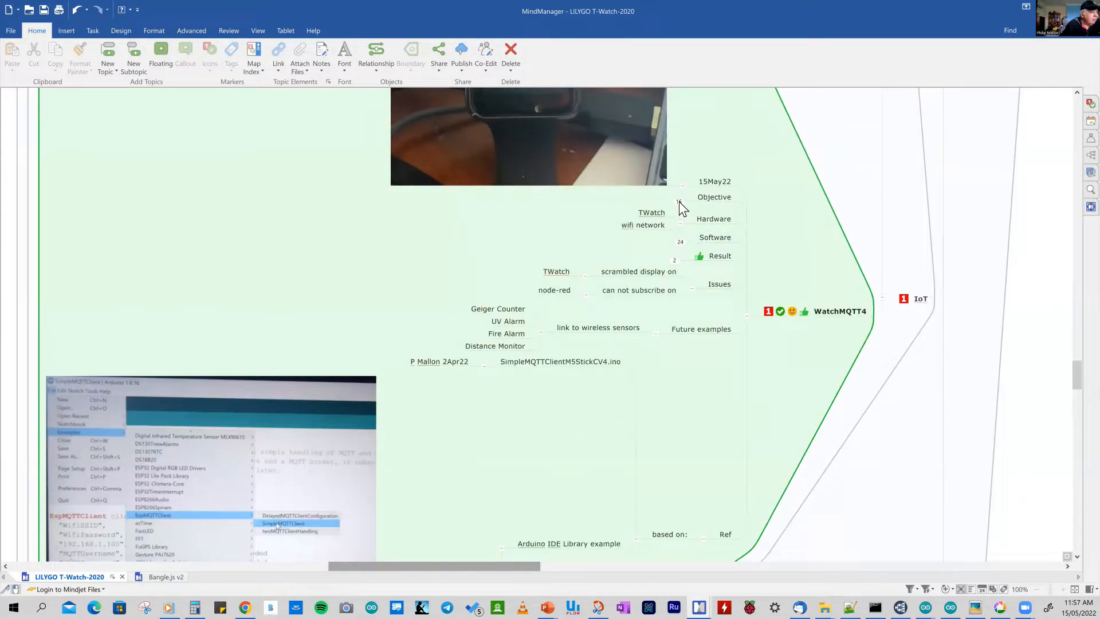
left_click(680, 202)
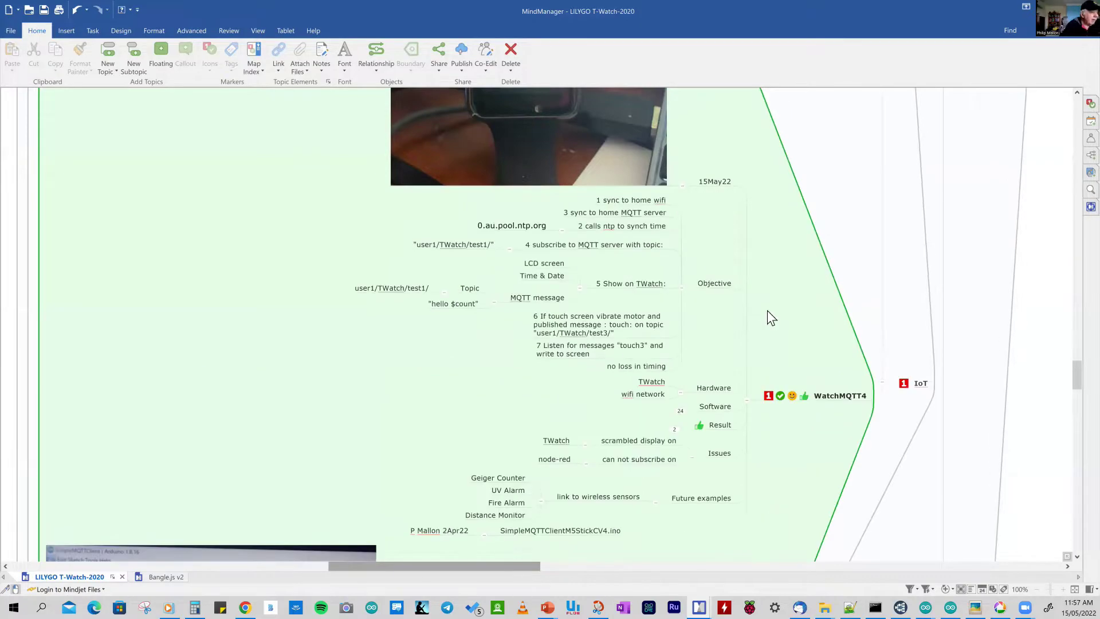
- Set the map zoom to 150% via the status-bar Zoom dialog
left_click(1019, 588)
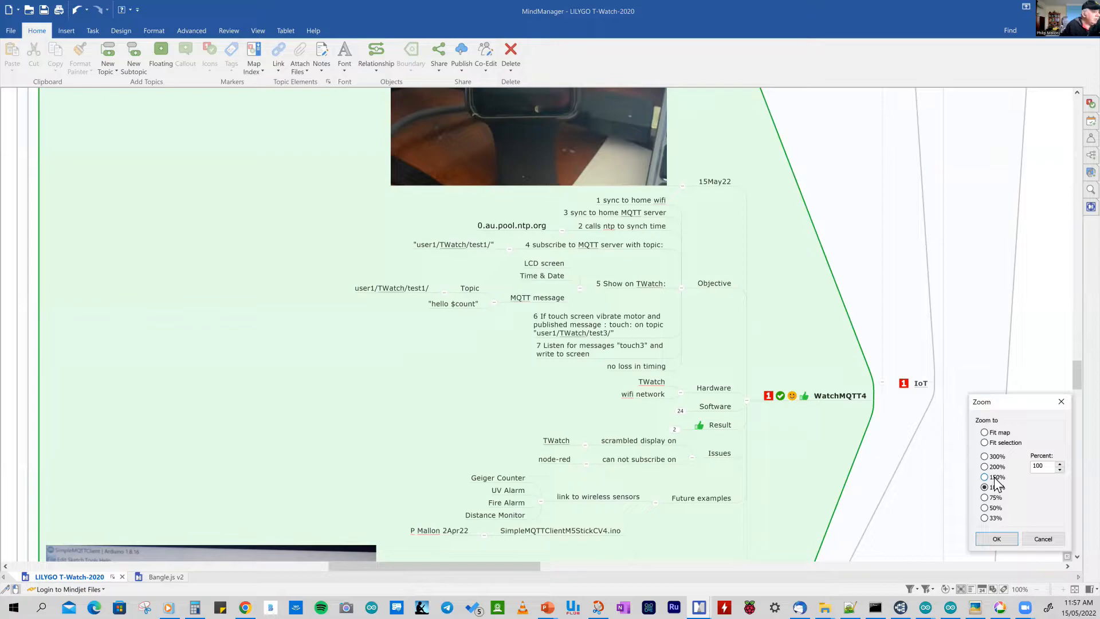
left_click(984, 477)
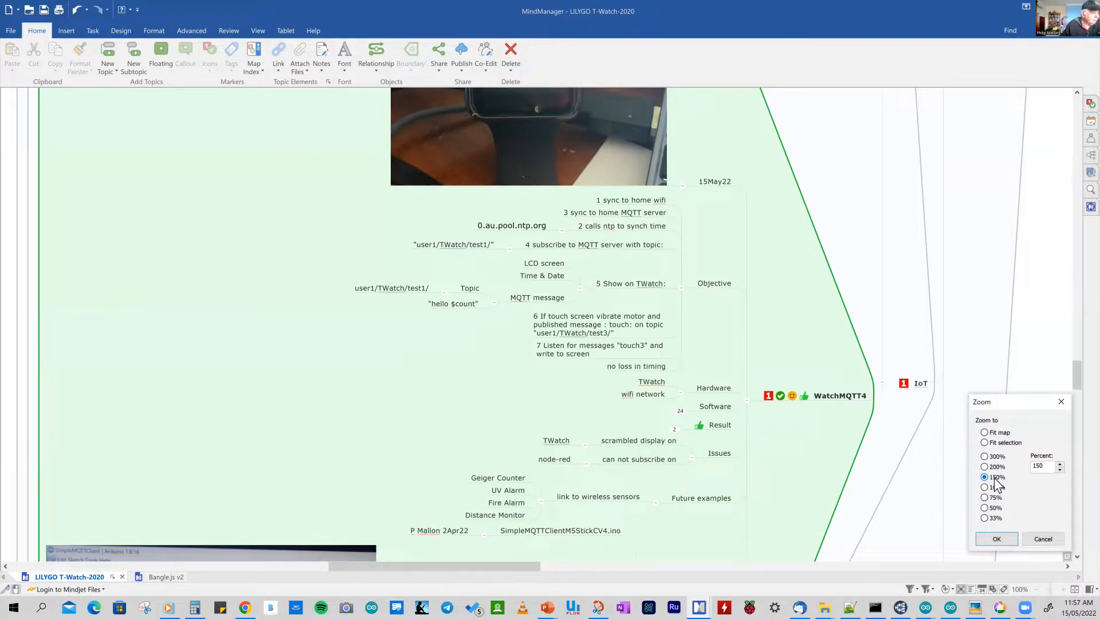
left_click(997, 539)
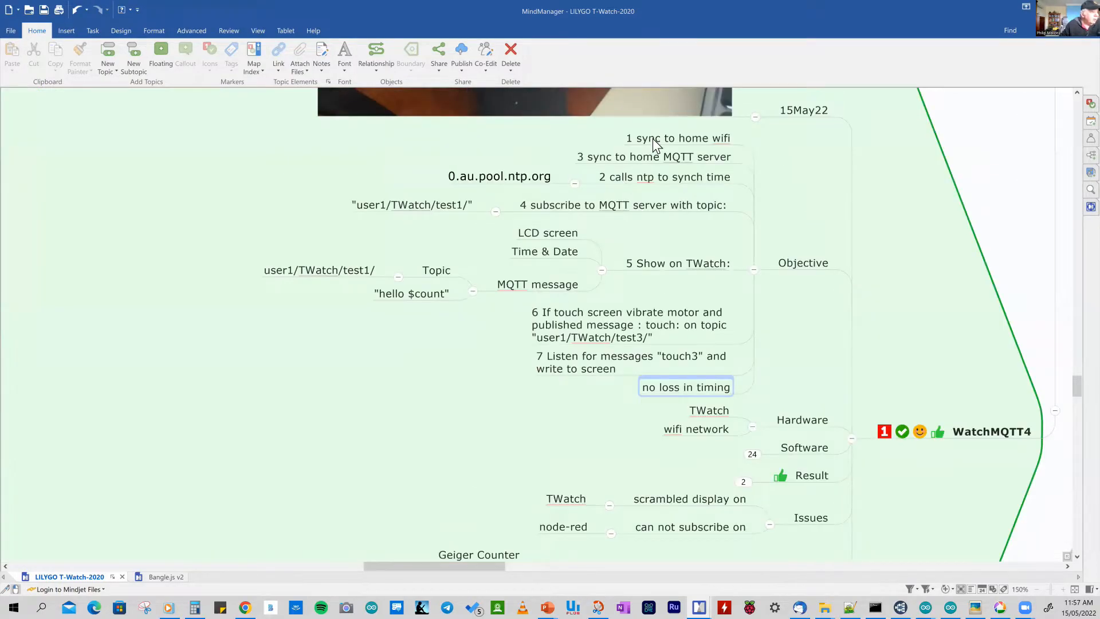
left_click(654, 141)
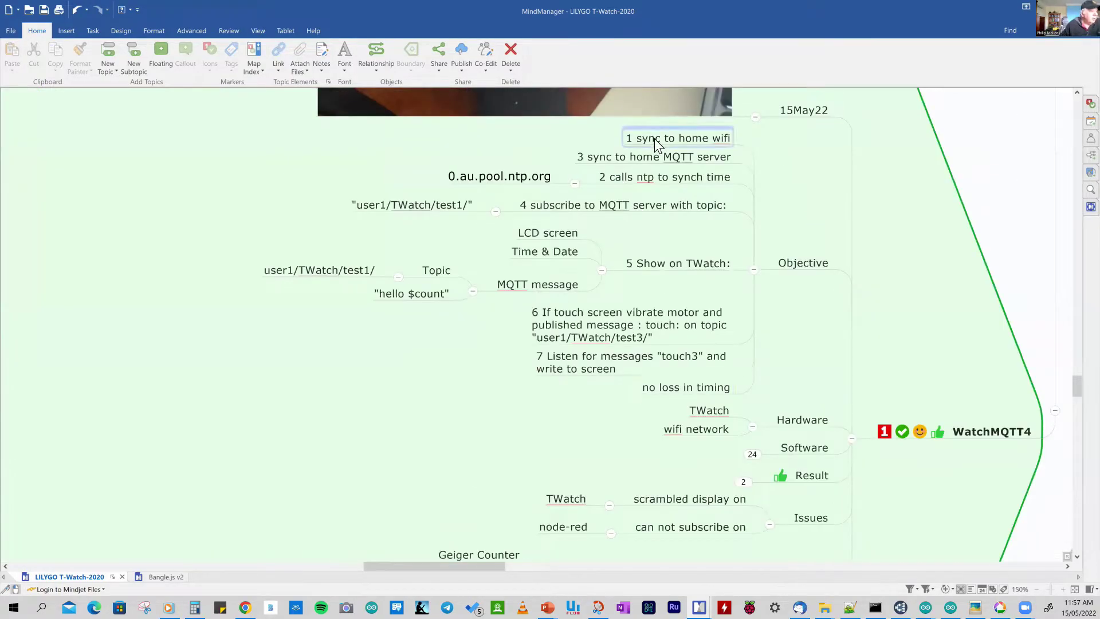
left_click(677, 159)
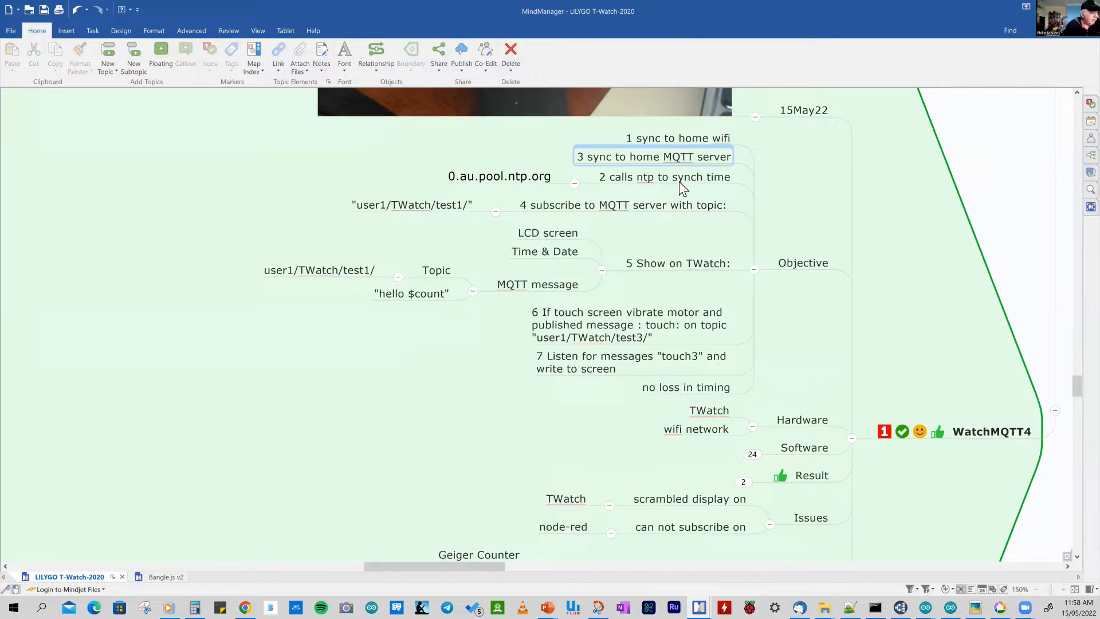
left_click(678, 182)
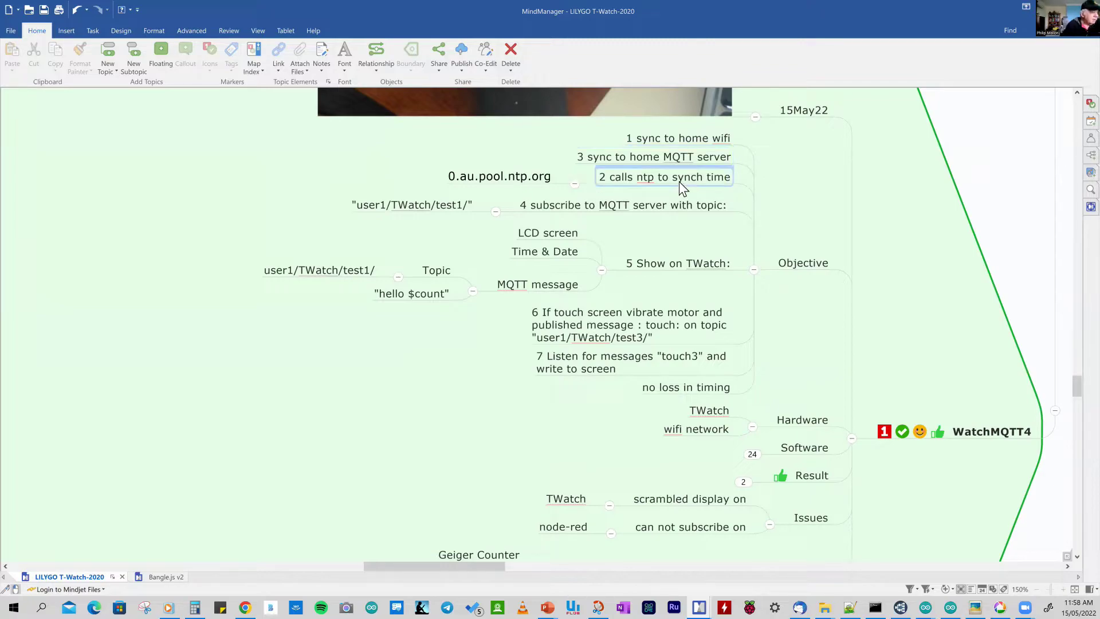
left_click(644, 182)
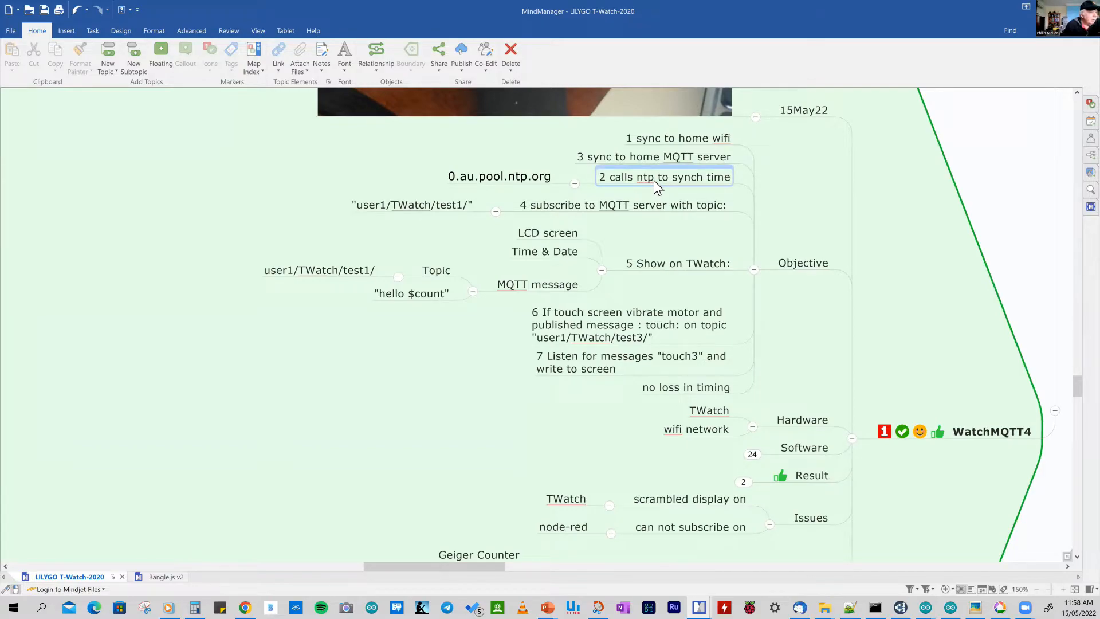
left_click(496, 177)
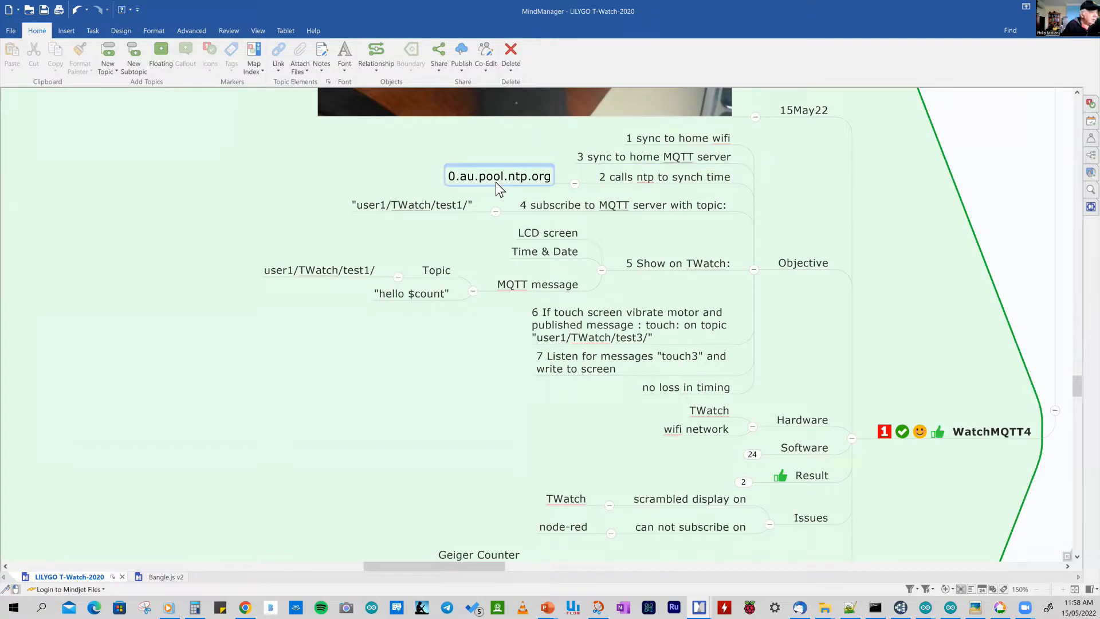
left_click(587, 188)
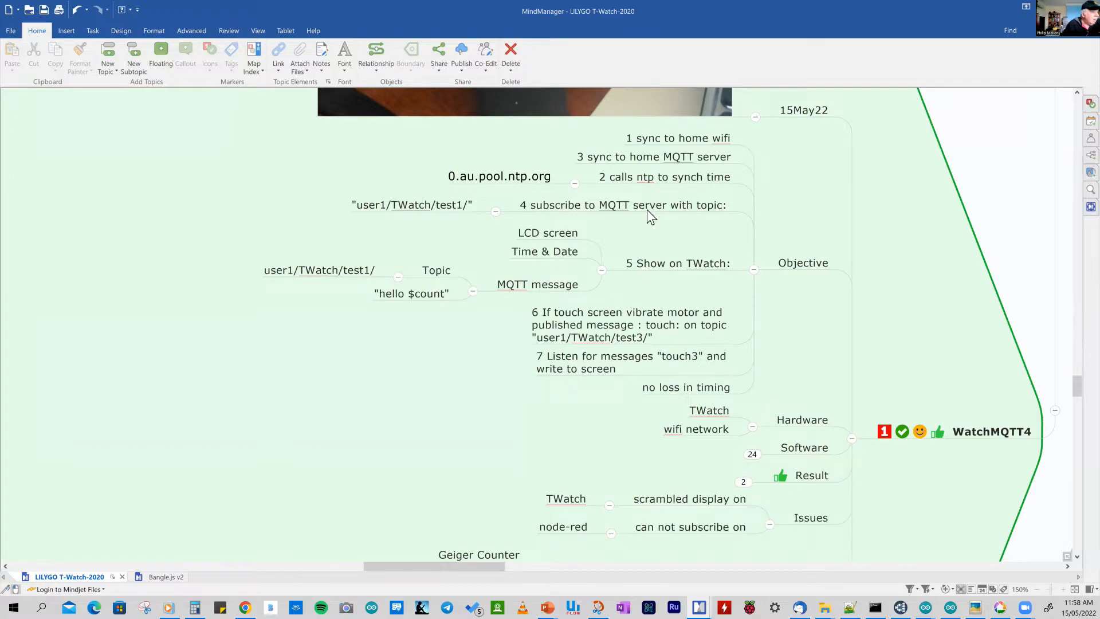
left_click(648, 208)
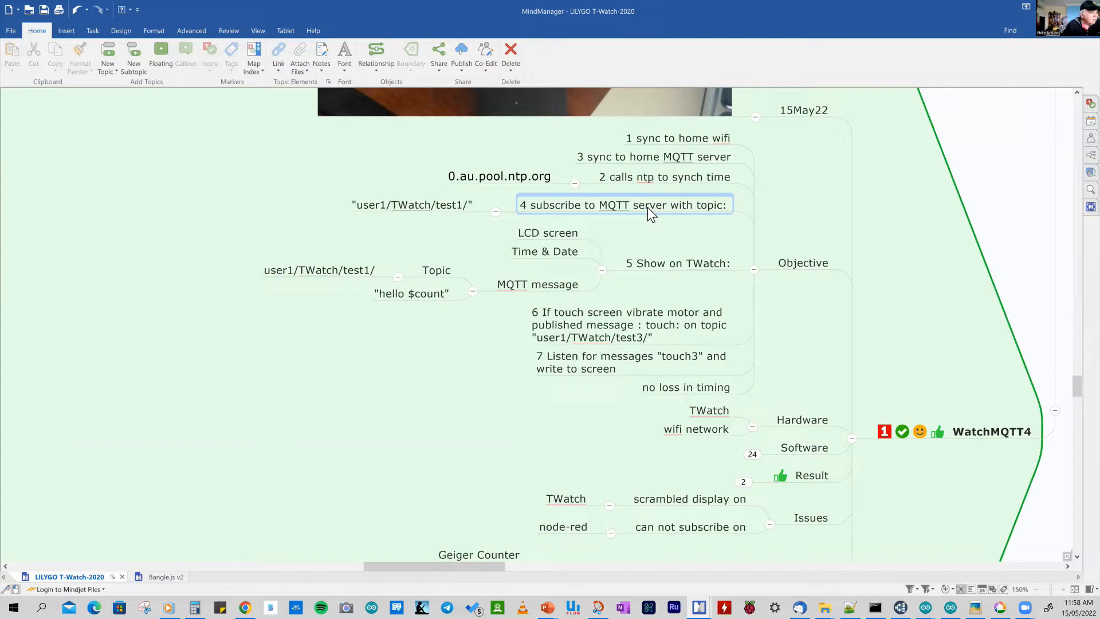
left_click(653, 246)
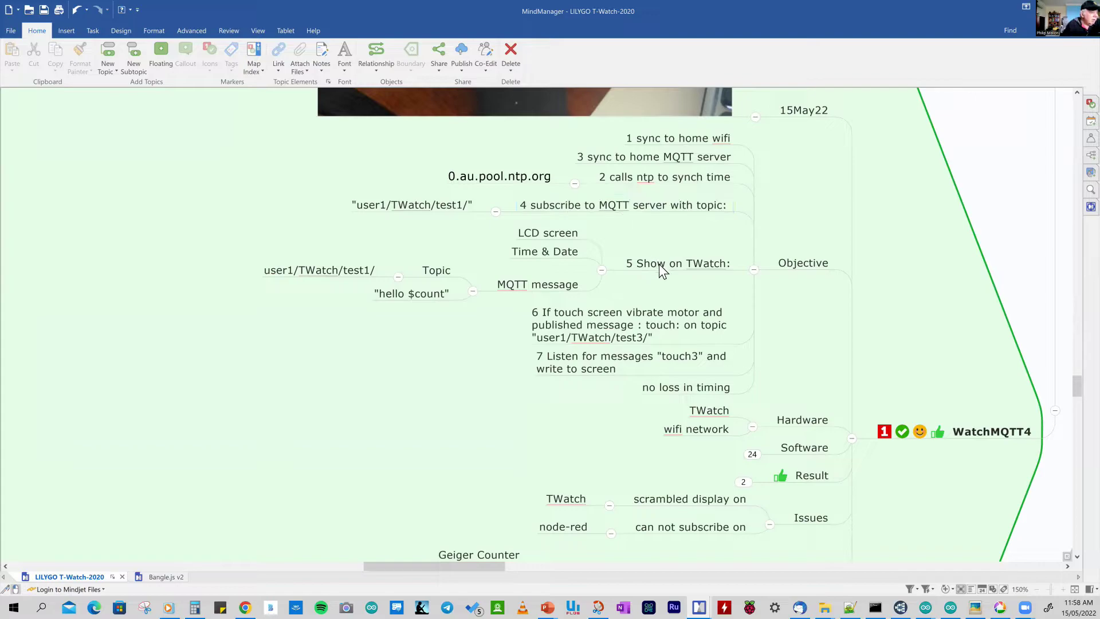
left_click(674, 208)
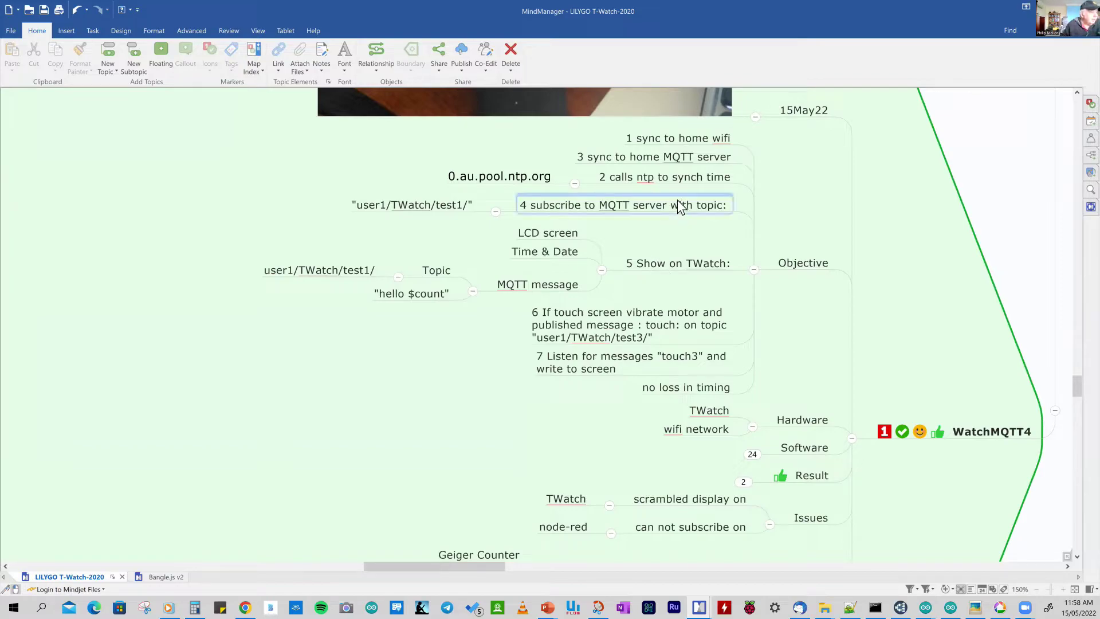
left_click(672, 268)
left_click(565, 236)
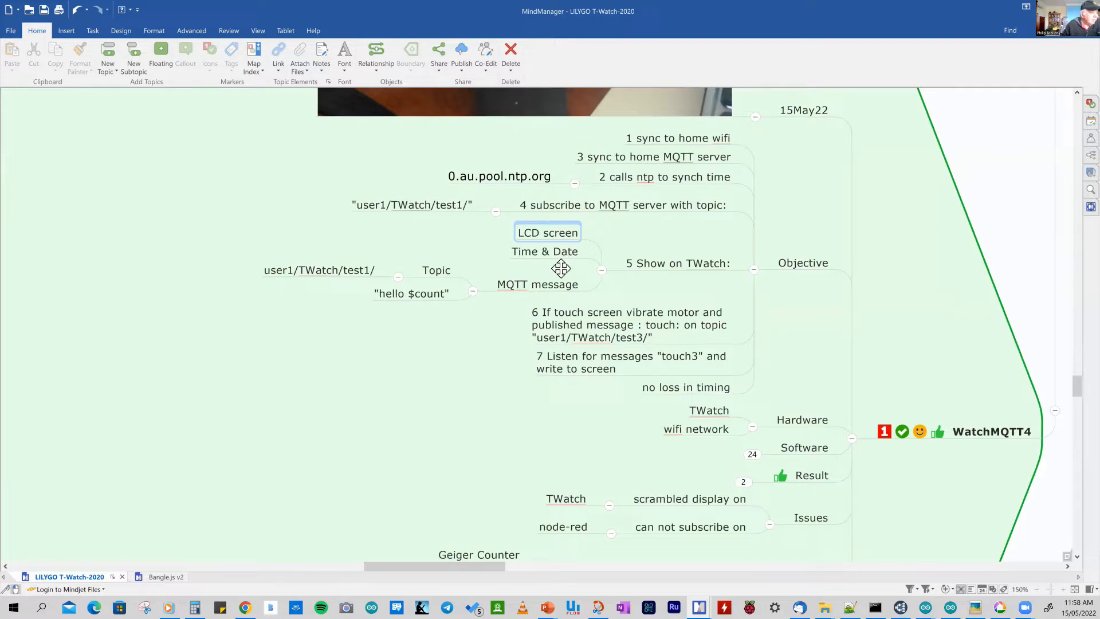
left_click(558, 285)
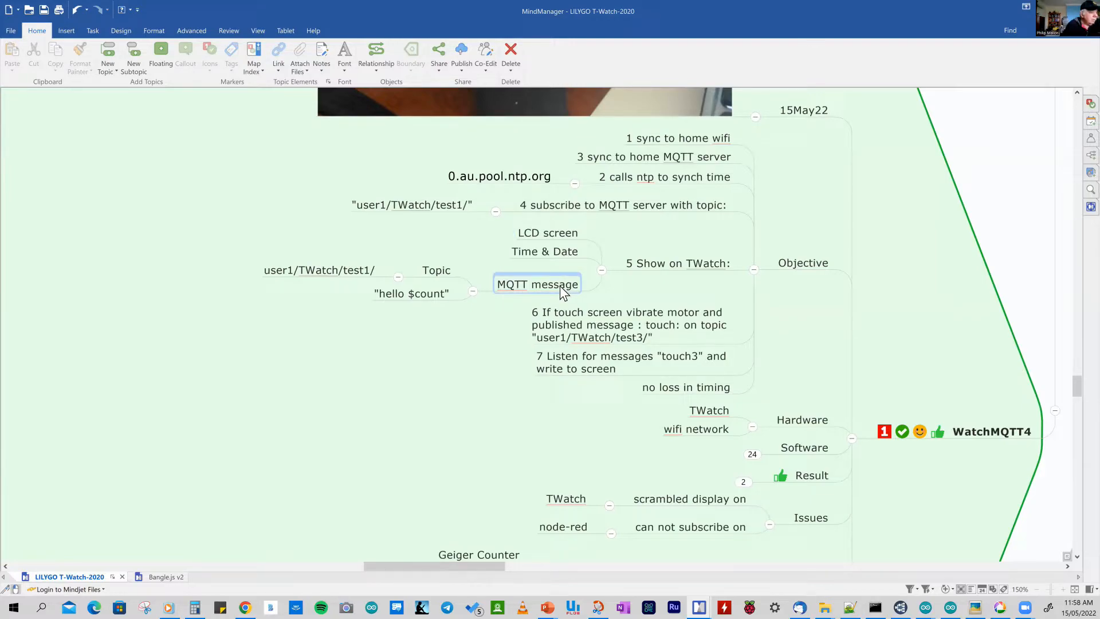
left_click(657, 334)
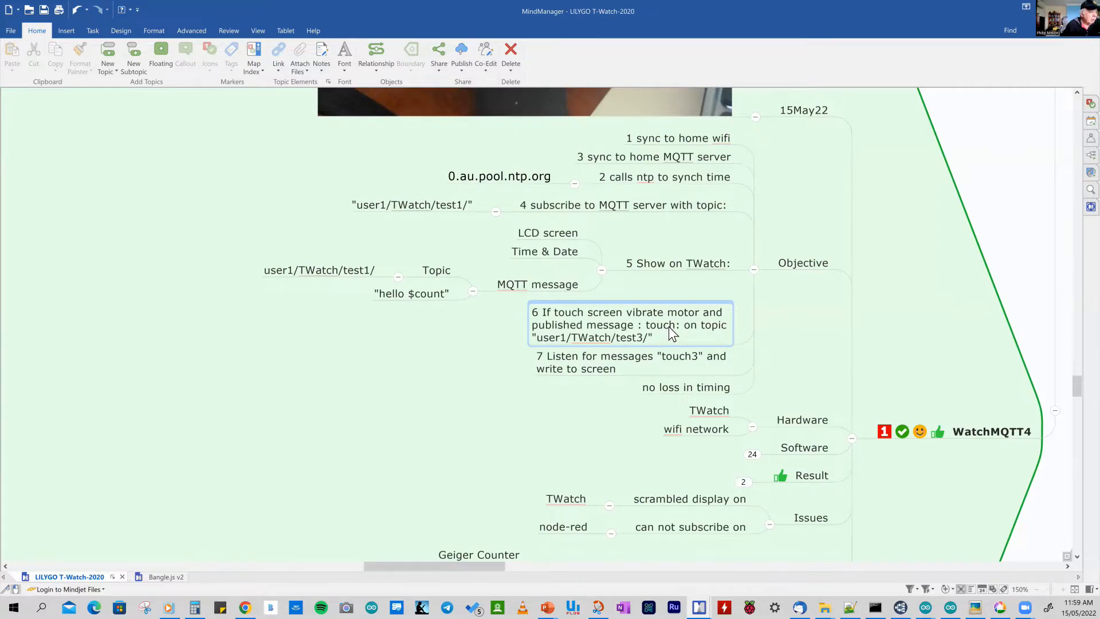
key("Down")
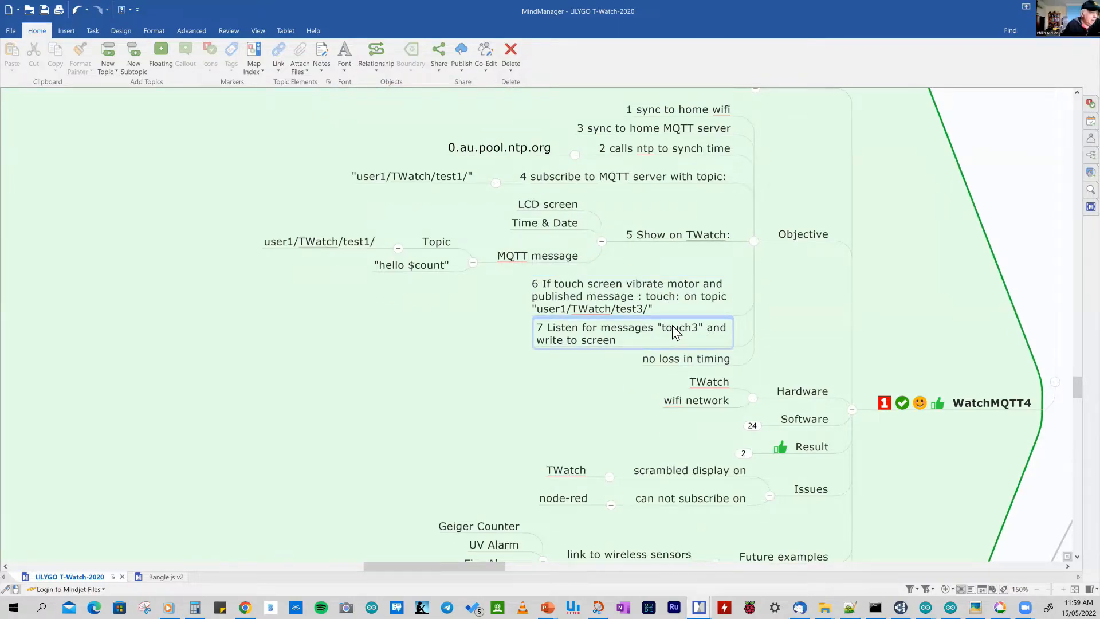
scroll(675, 334, "down", 1)
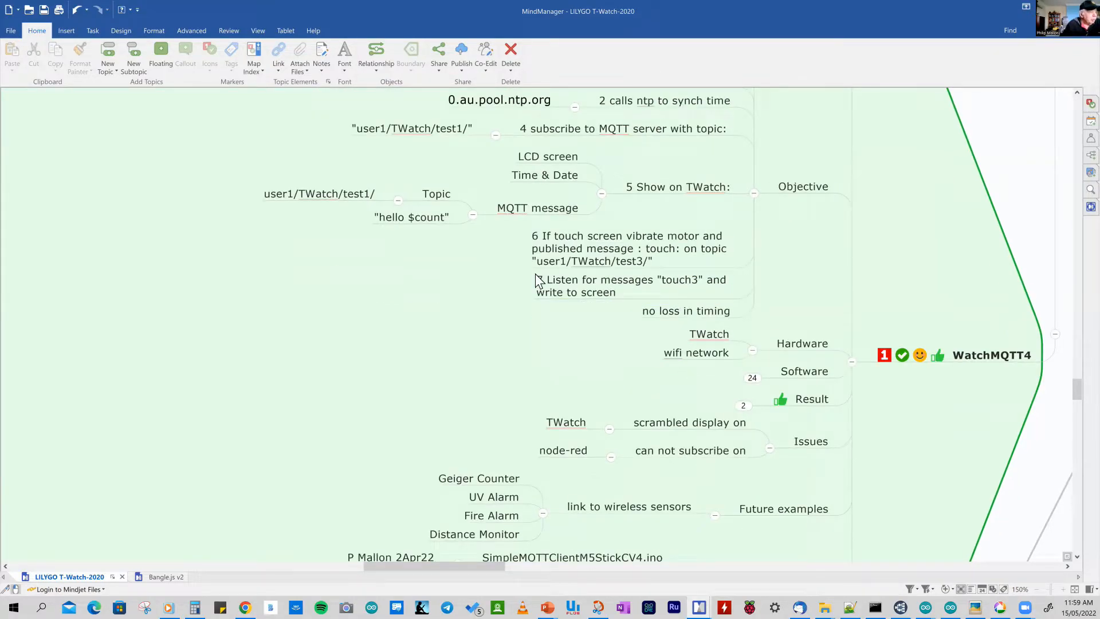
left_click(678, 303)
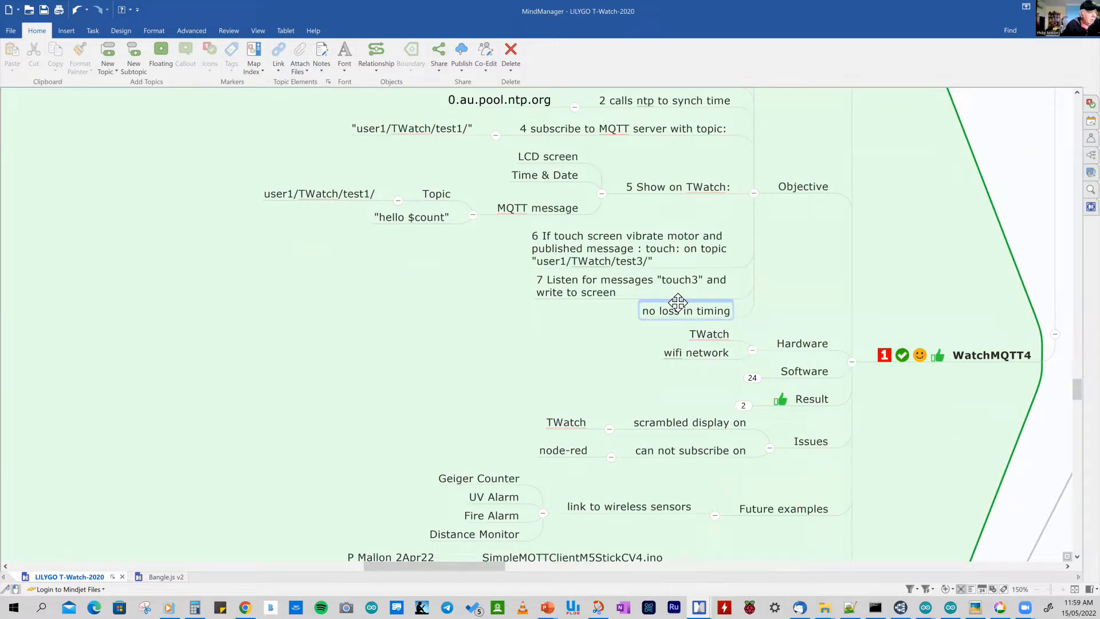
scroll(717, 331, "down", 1)
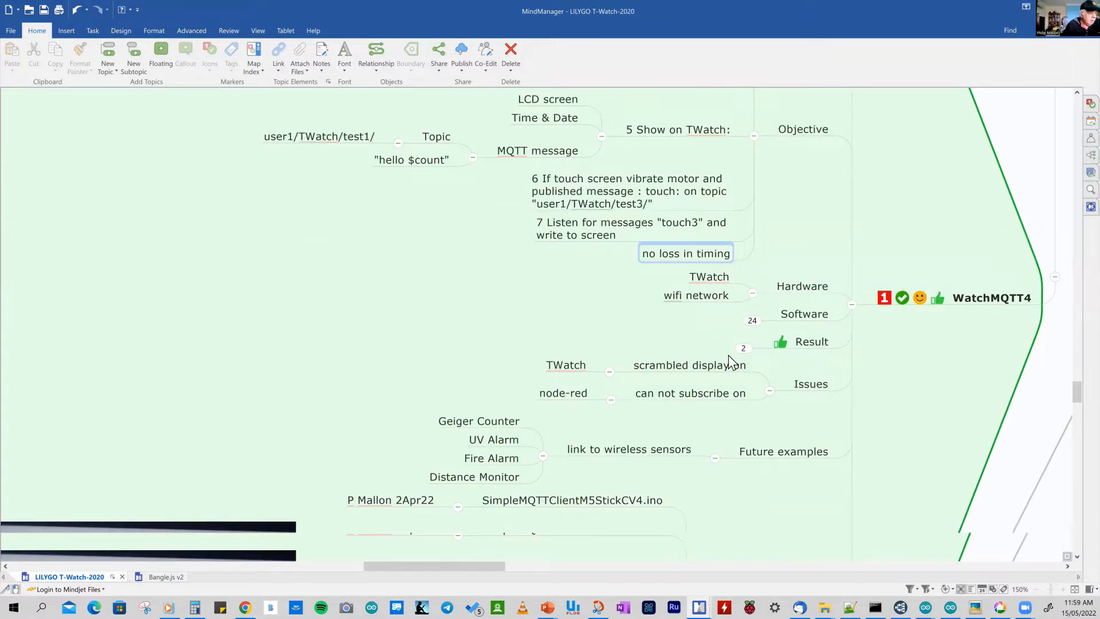
key("Escape")
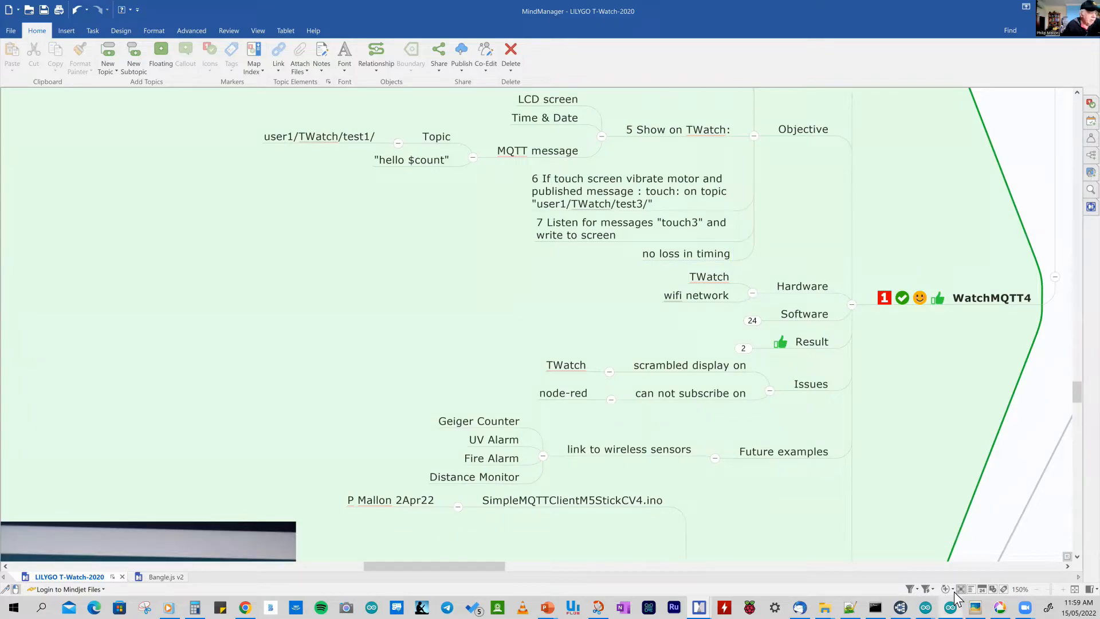
- Switch to the Arduino IDE showing the TWatchMQTT4 sketch
left_click(956, 602)
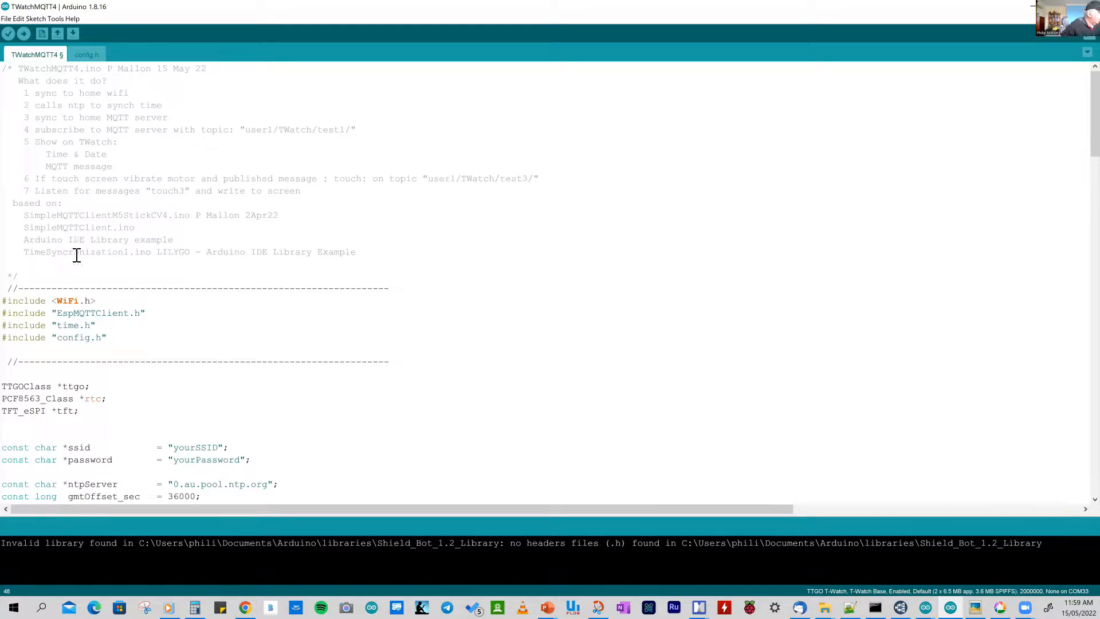
scroll(84, 263, "down", 3)
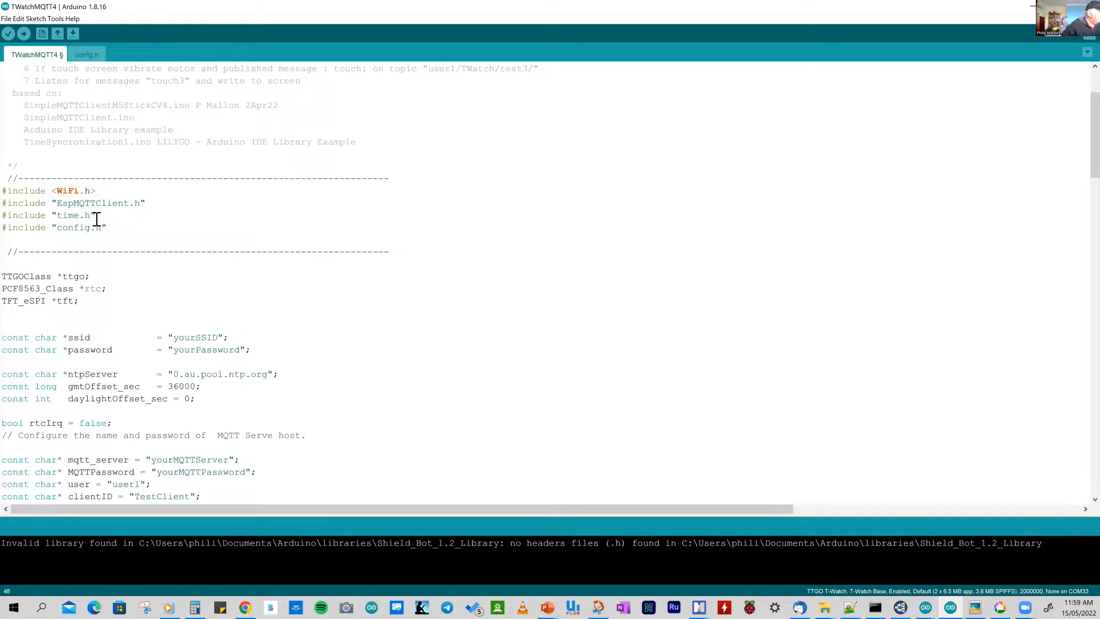
scroll(99, 231, "down", 3)
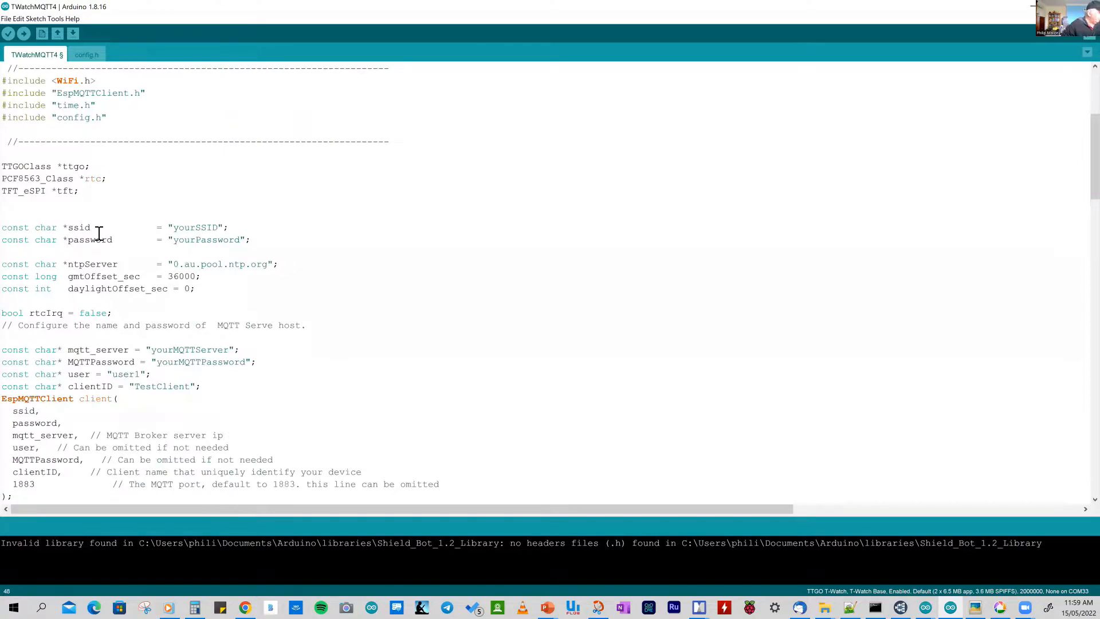
scroll(99, 232, "down", 3)
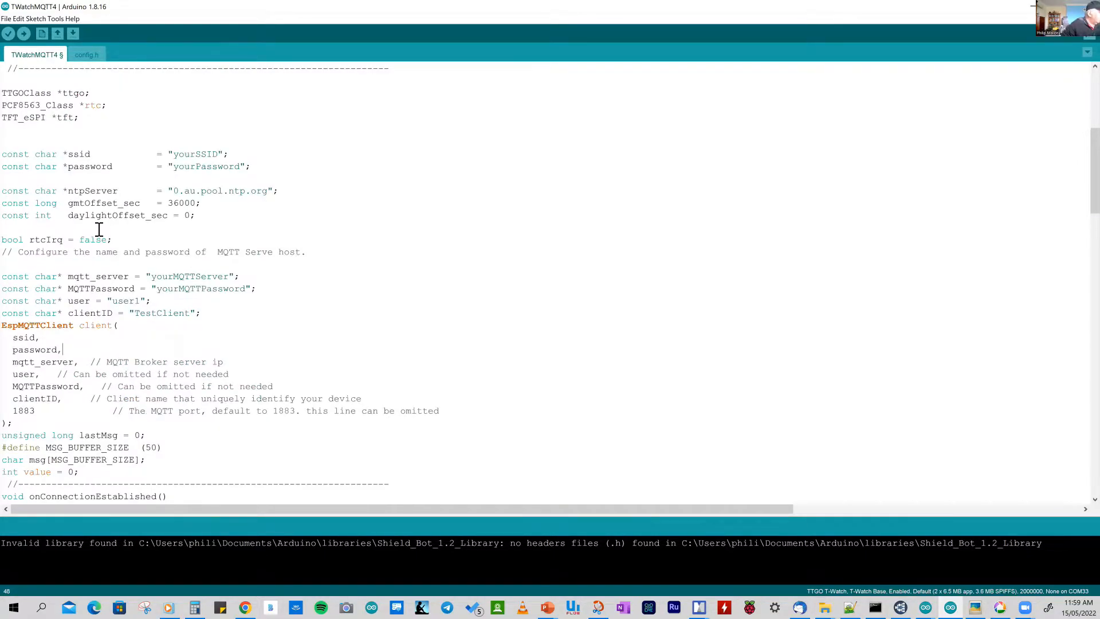
scroll(99, 229, "down", 3)
scroll(108, 232, "down", 3)
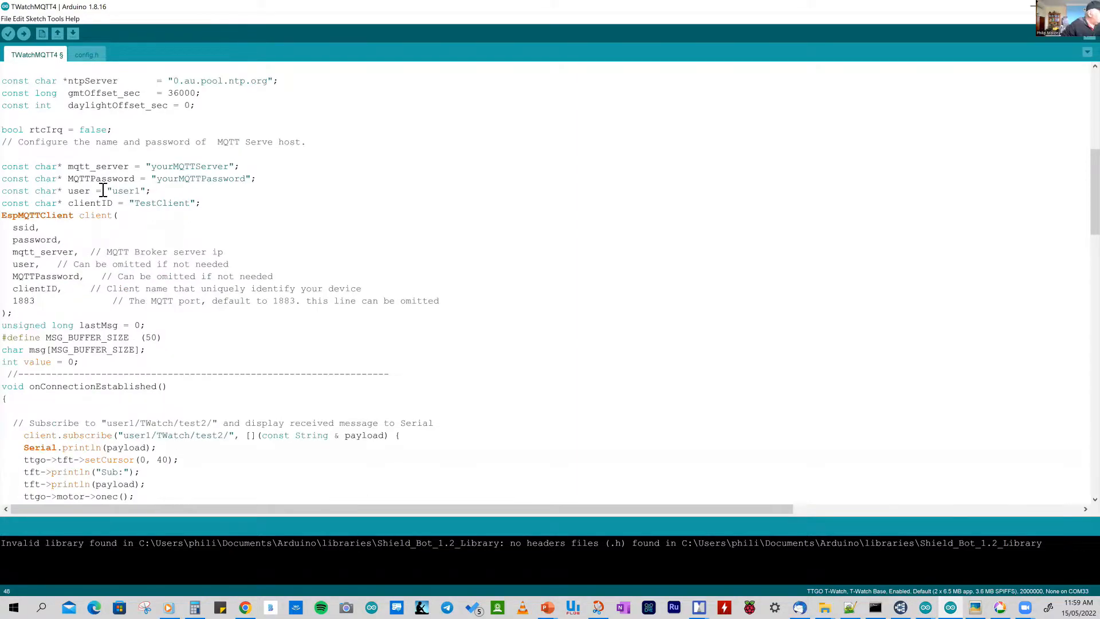
scroll(102, 190, "down", 2)
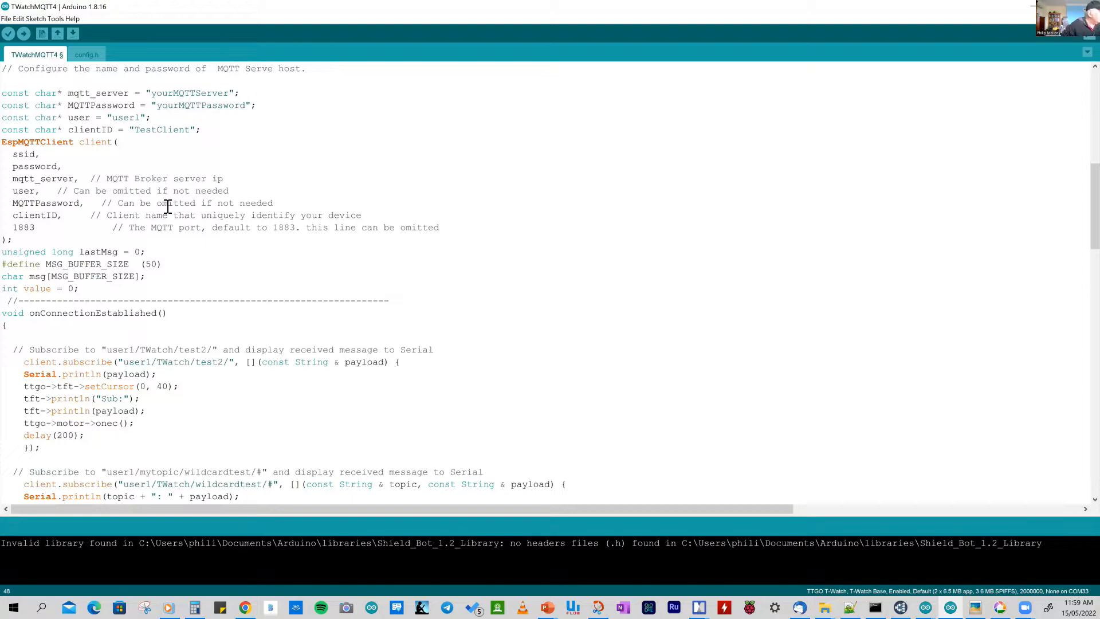
scroll(150, 215, "down", 5)
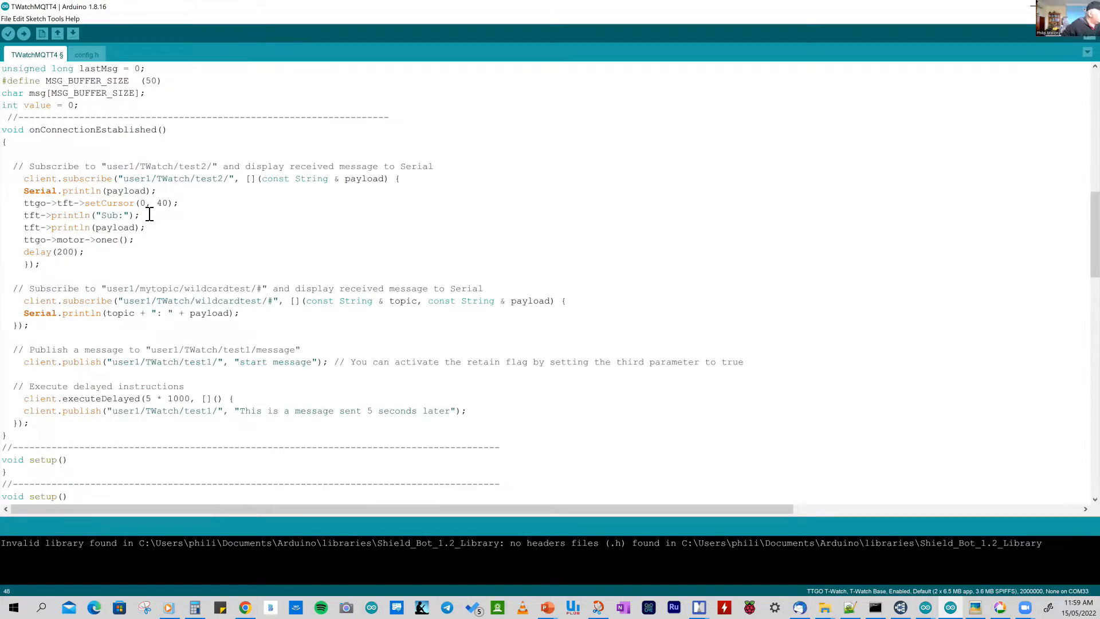
scroll(149, 215, "down", 1)
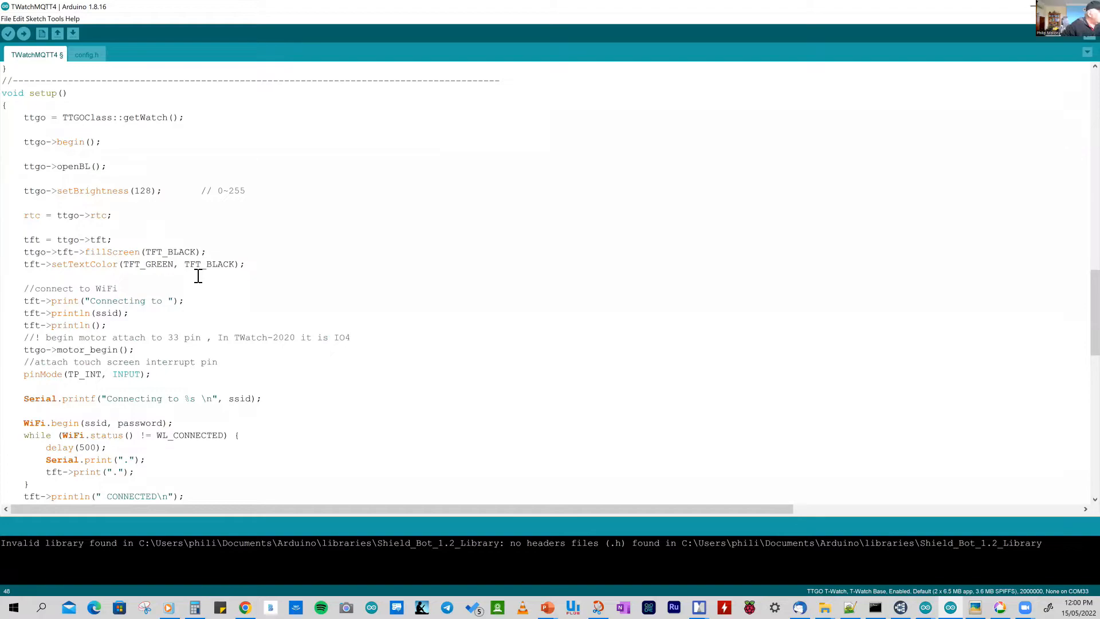
scroll(198, 275, "down", 3)
scroll(198, 275, "down", 9)
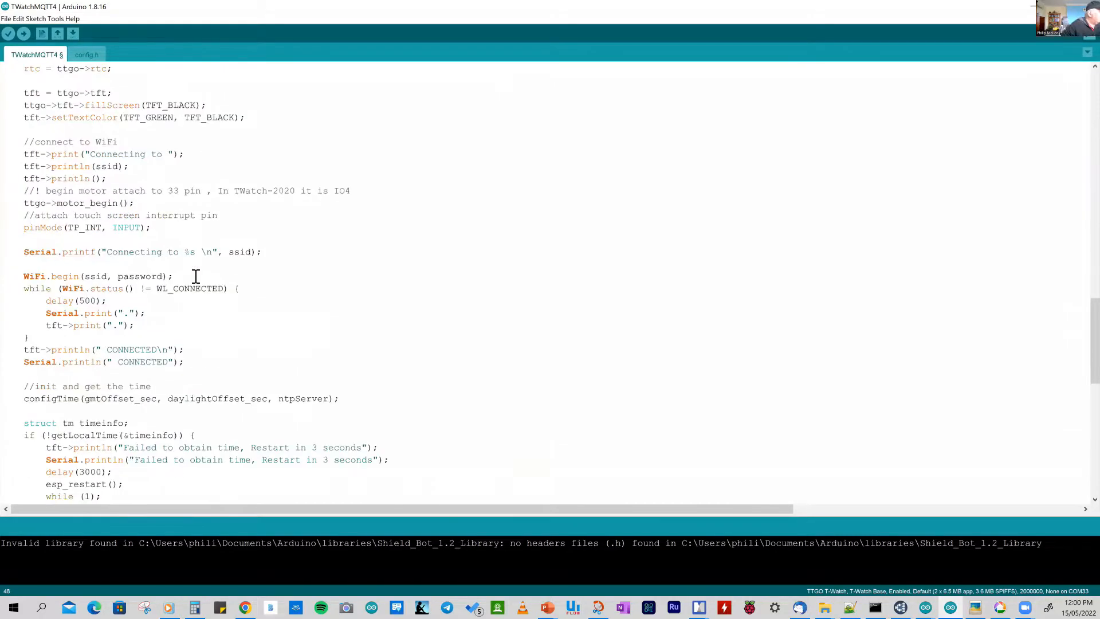
scroll(196, 276, "down", 2)
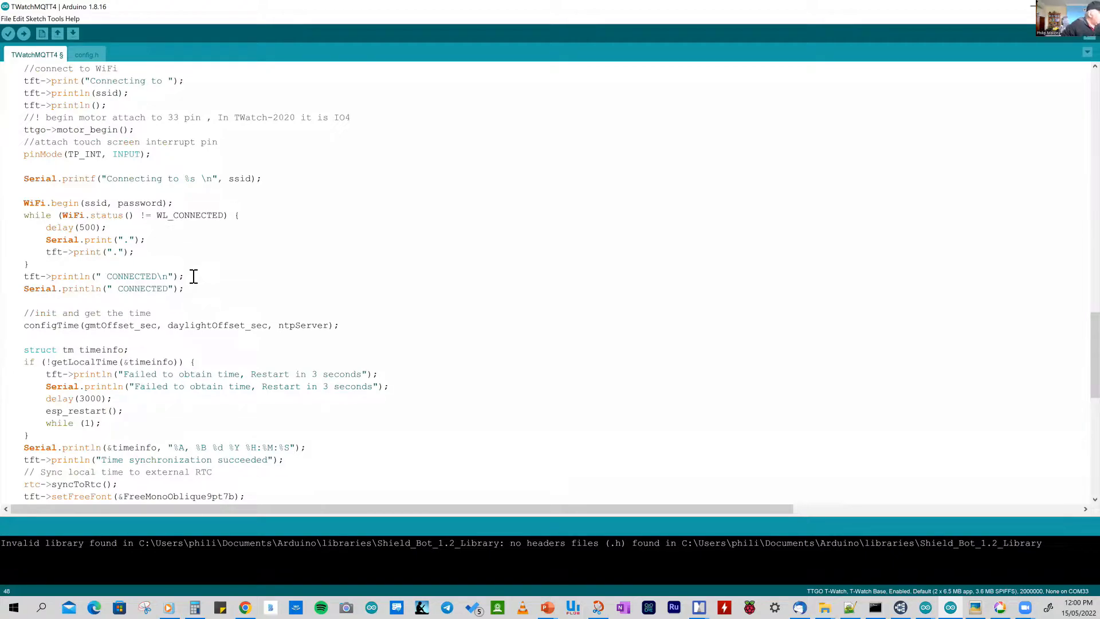
scroll(196, 276, "down", 2)
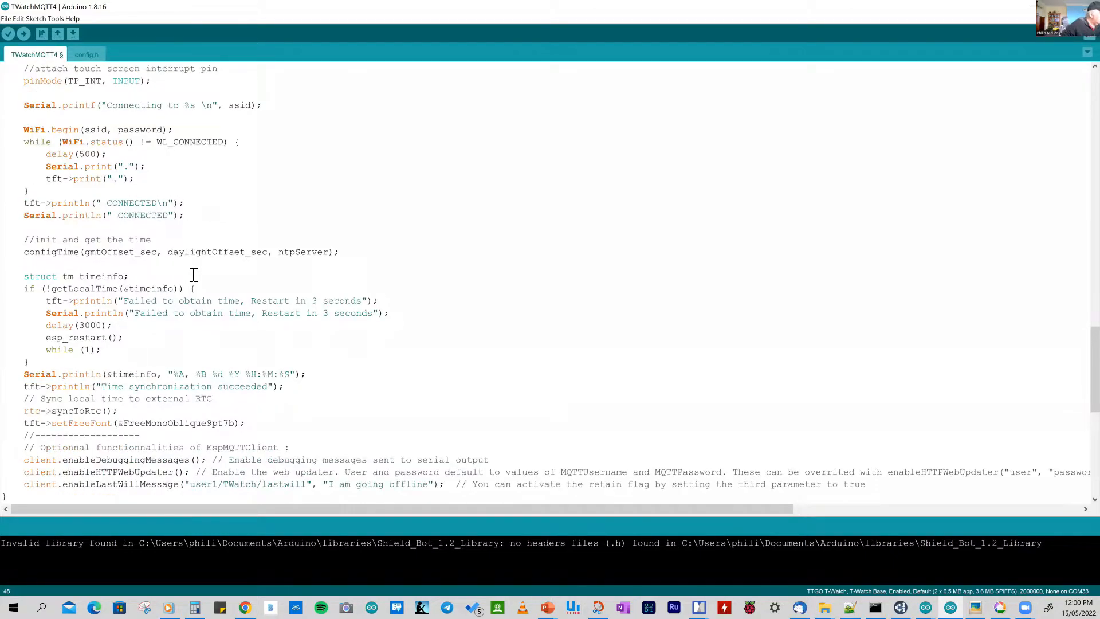
scroll(193, 275, "down", 2)
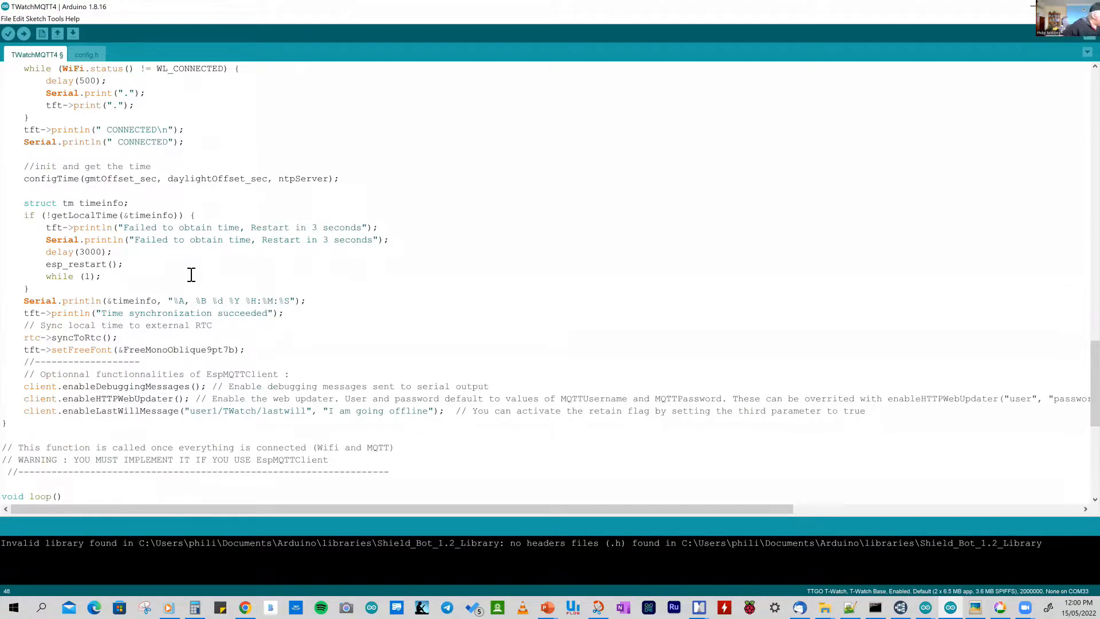
scroll(191, 274, "down", 5)
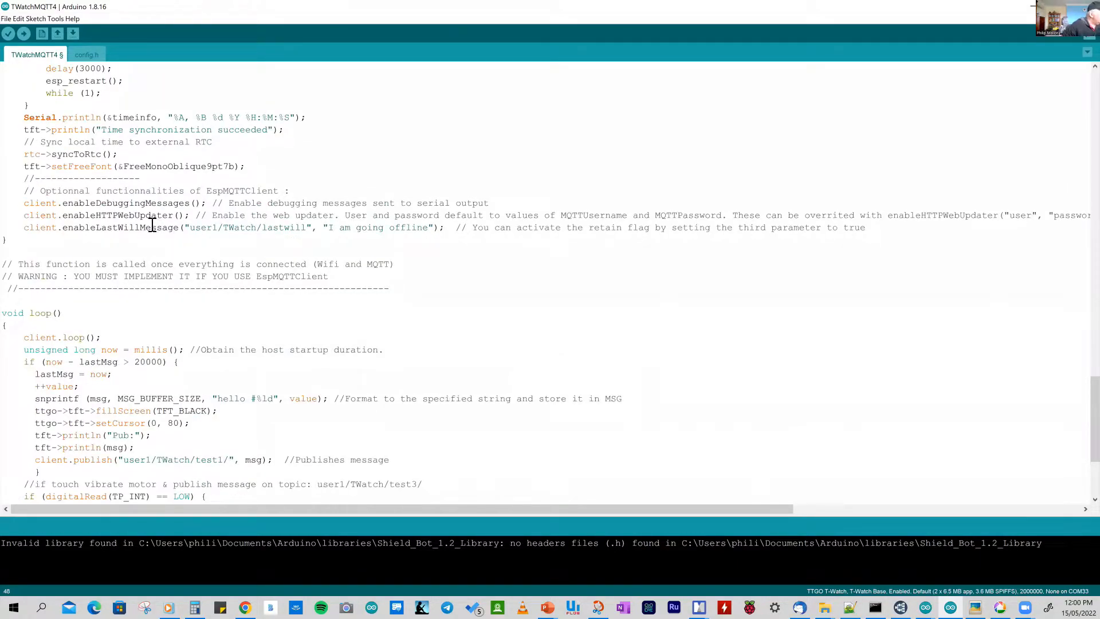
scroll(149, 228, "down", 5)
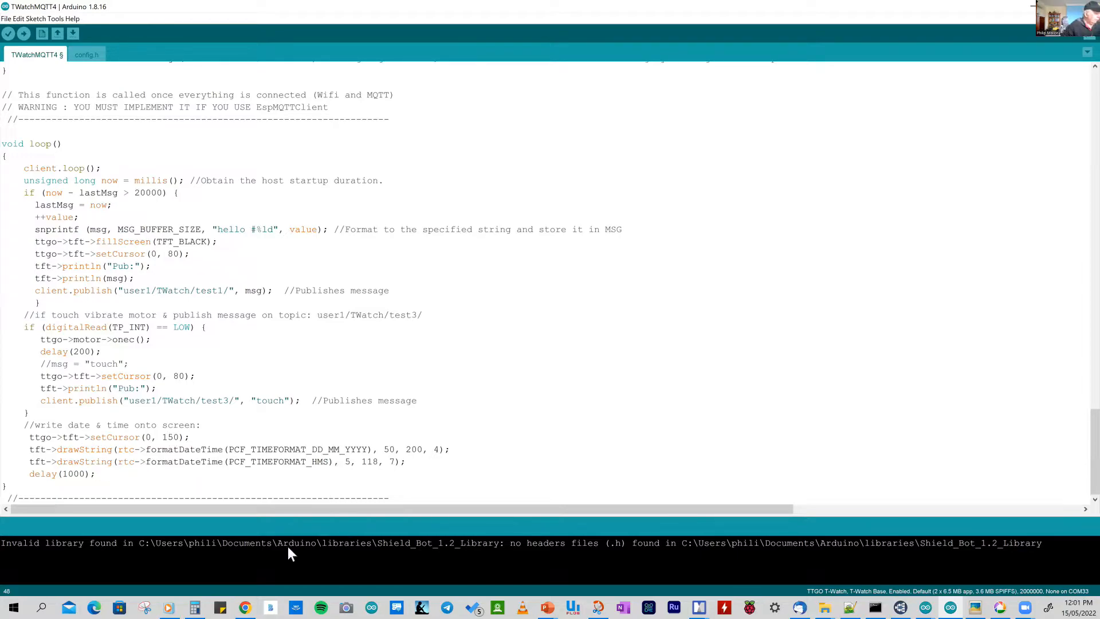
left_click(246, 608)
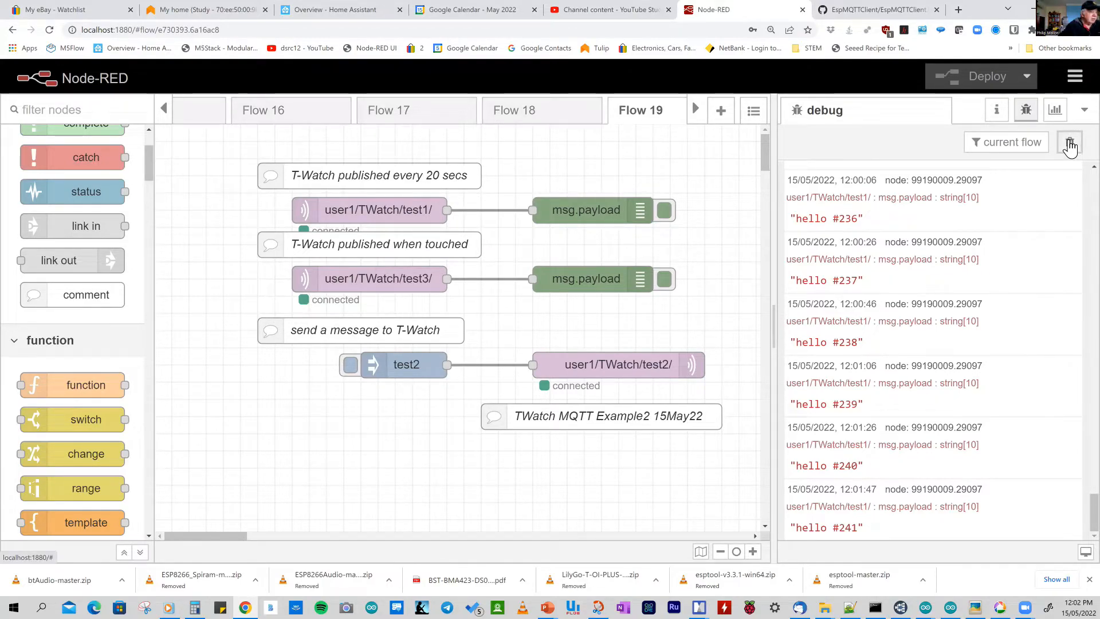
- Clear the Node-RED debug log, inject the test2 message, and return to the WatchMQTT4 map
left_click(1070, 145)
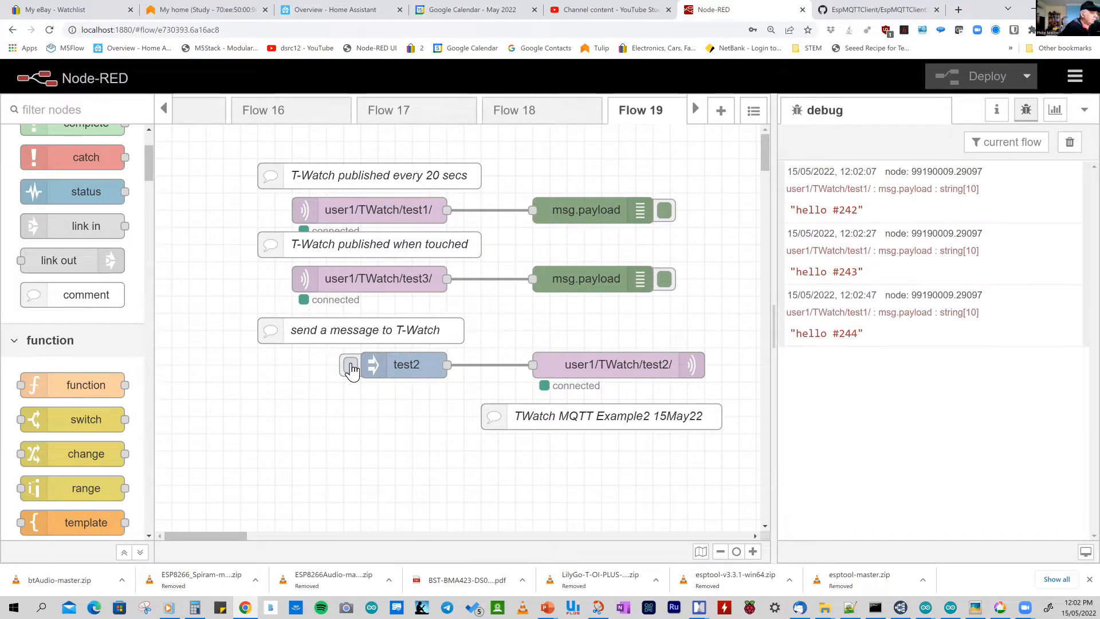
left_click(351, 366)
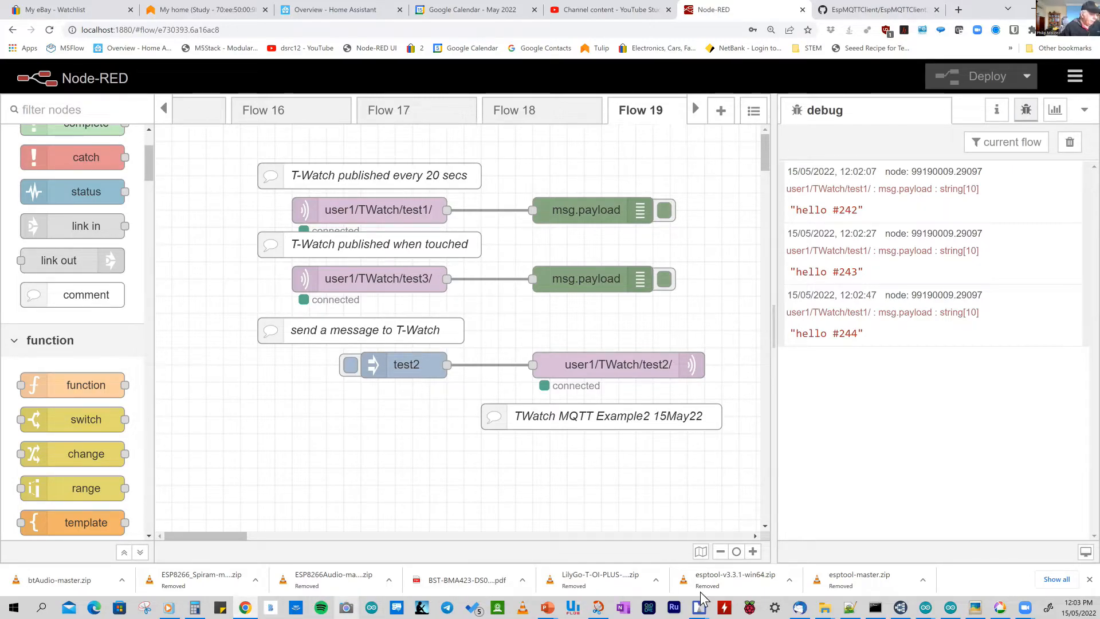
mouse_move(698, 607)
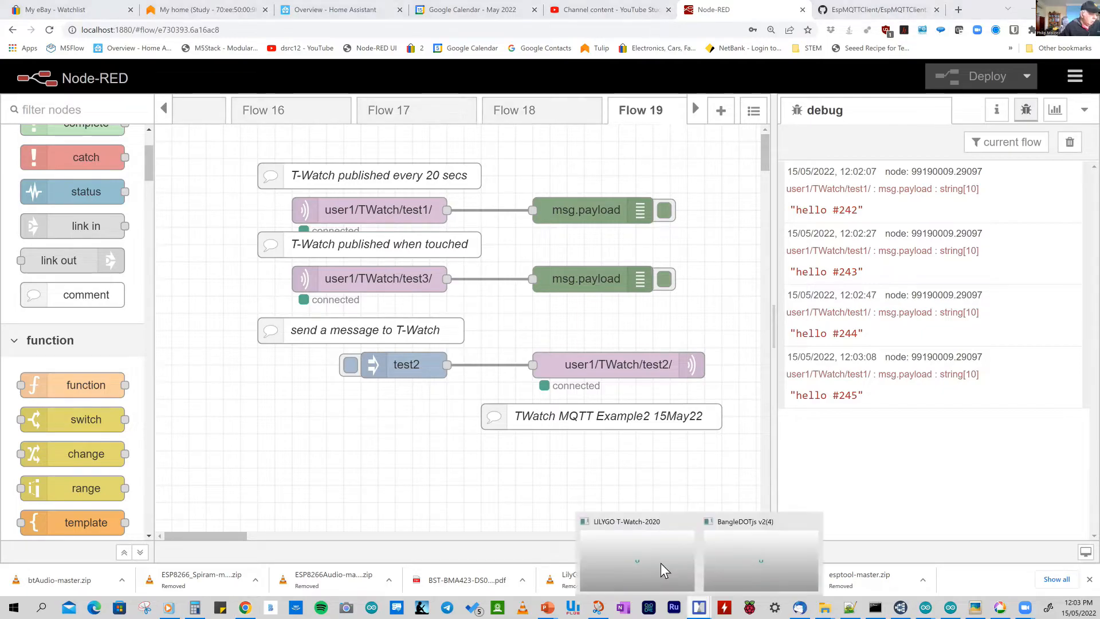
left_click(669, 563)
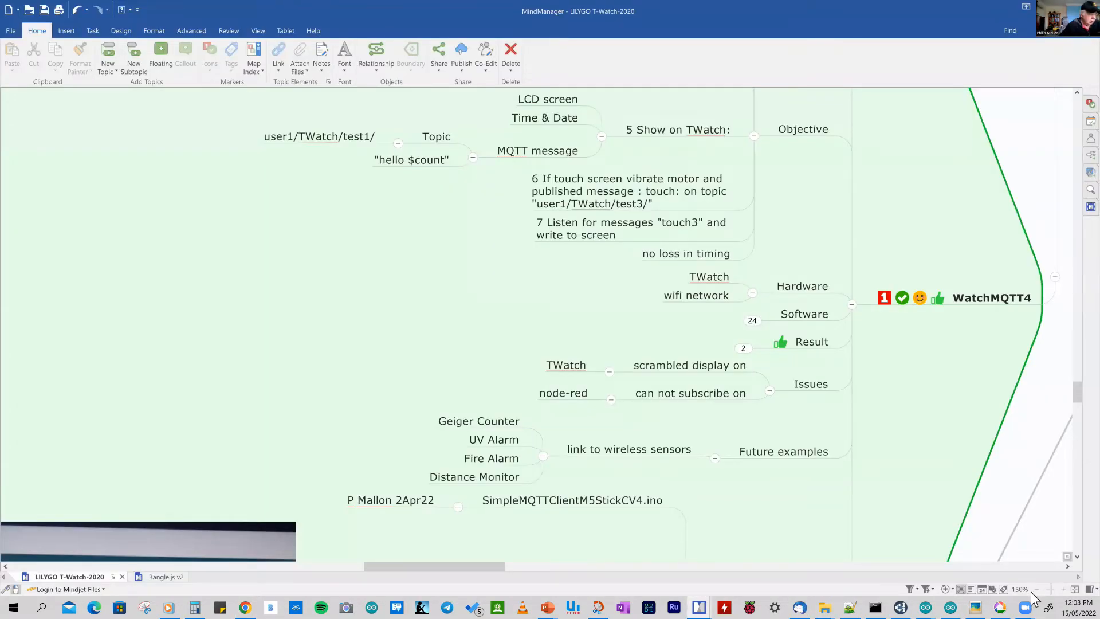
- Set the map zoom to 100 percent via the status-bar Zoom dialog
left_click(1030, 591)
left_click(1022, 590)
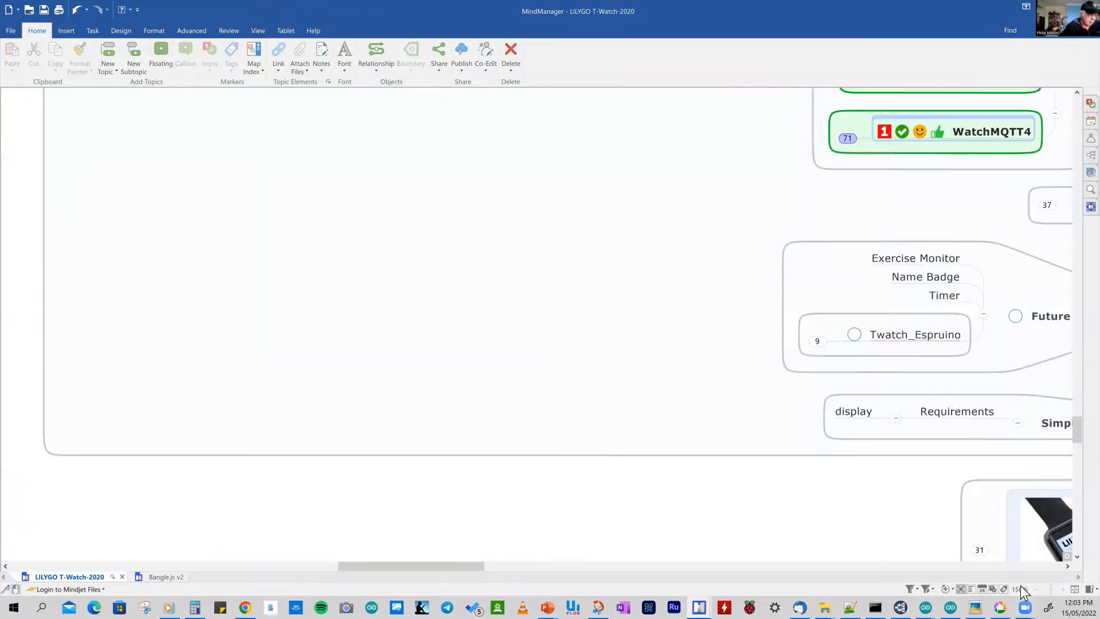
left_click(985, 487)
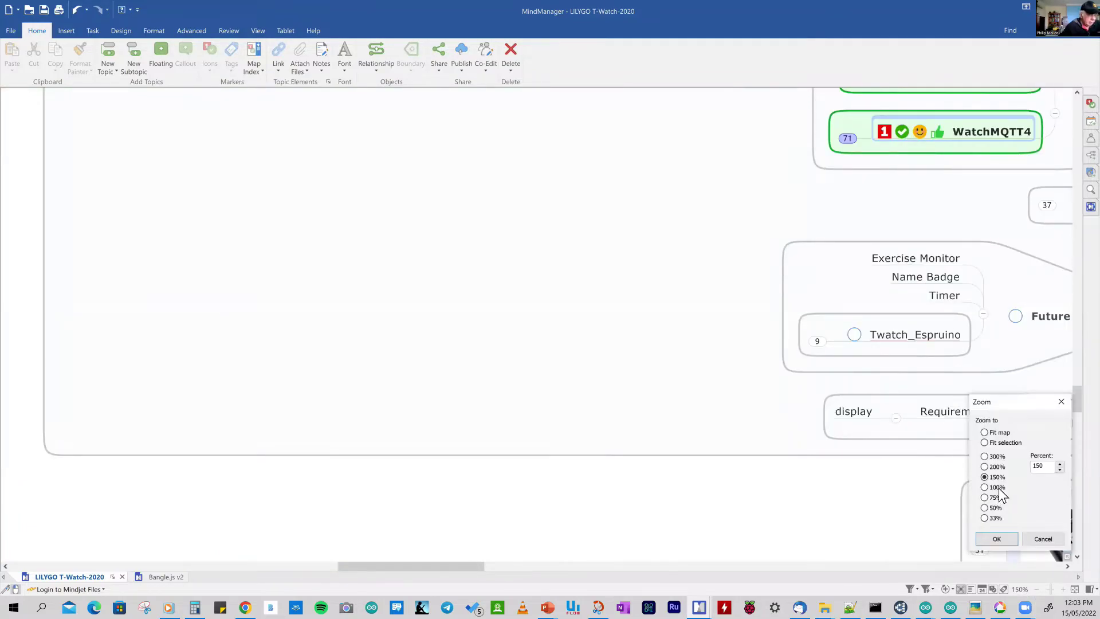
left_click(997, 539)
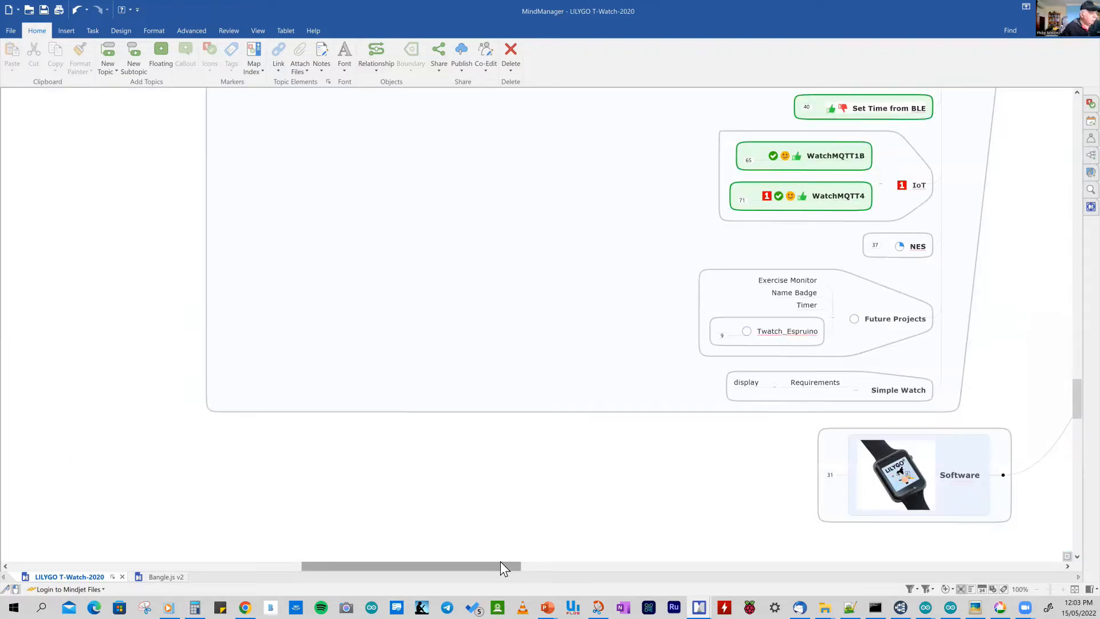
scroll(629, 401, "up", 1)
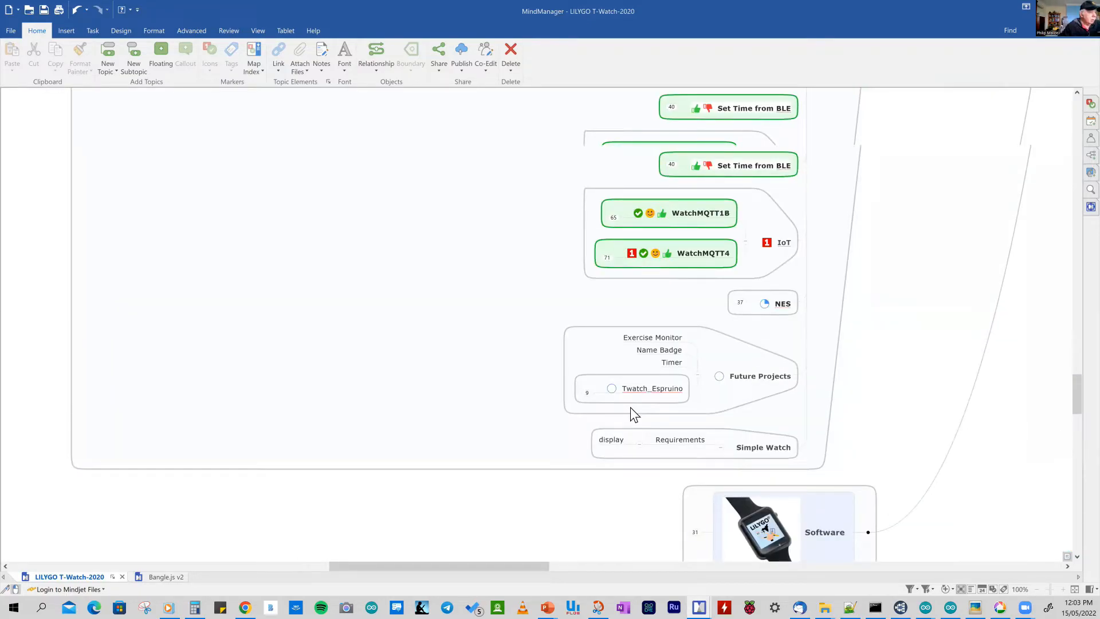
scroll(630, 406, "up", 1)
scroll(787, 348, "up", 2)
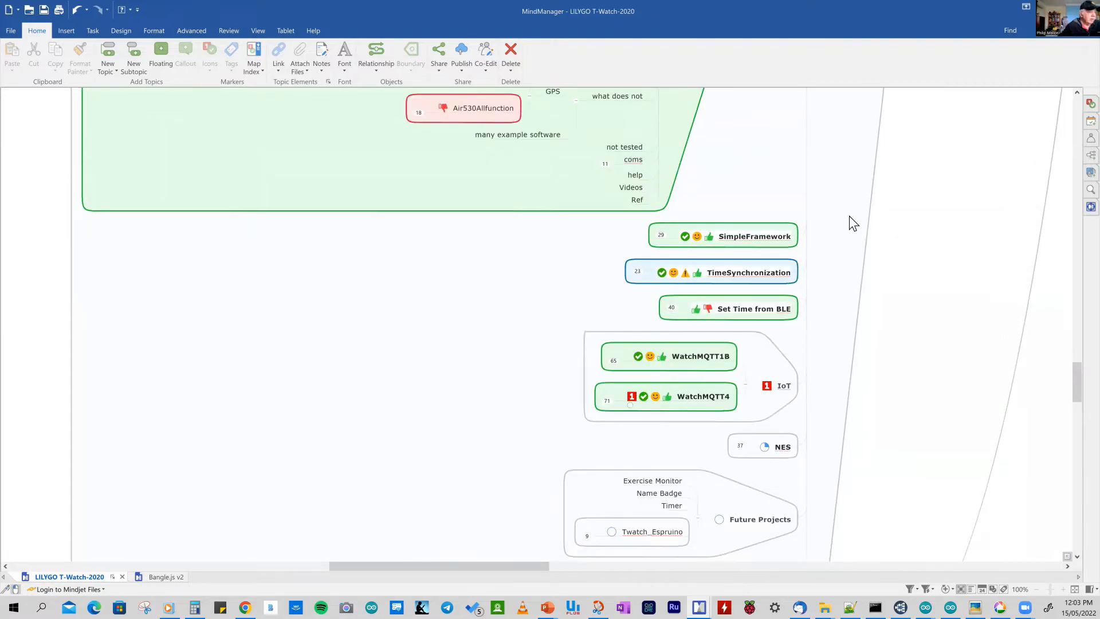
scroll(849, 216, "up", 4)
scroll(834, 246, "up", 2)
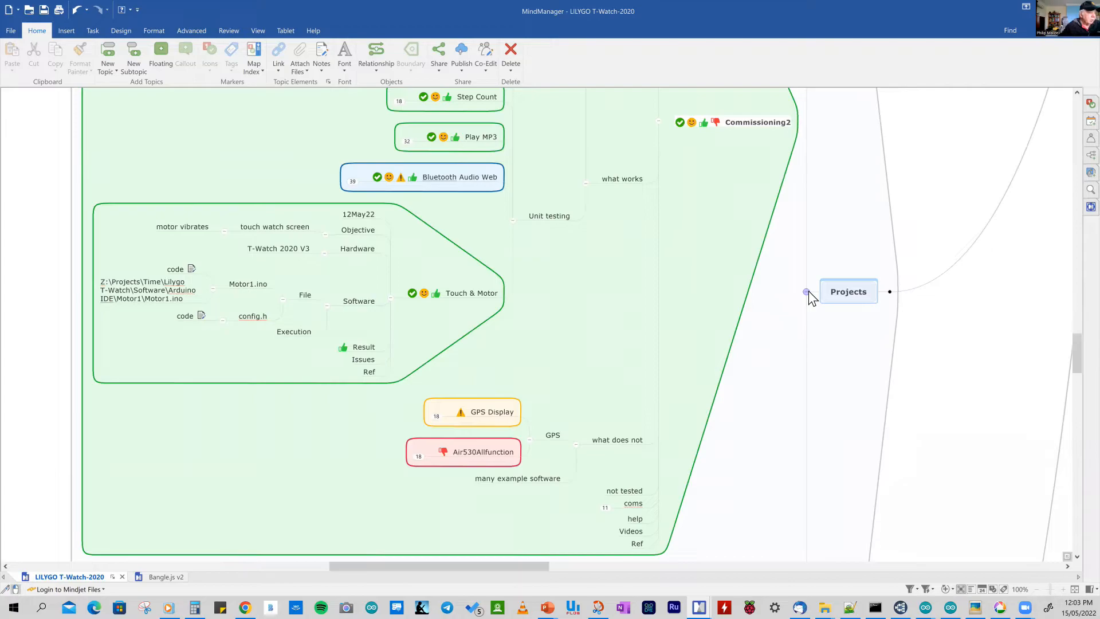
- Collapse the Projects branch and expand the Critique branch
left_click(806, 292)
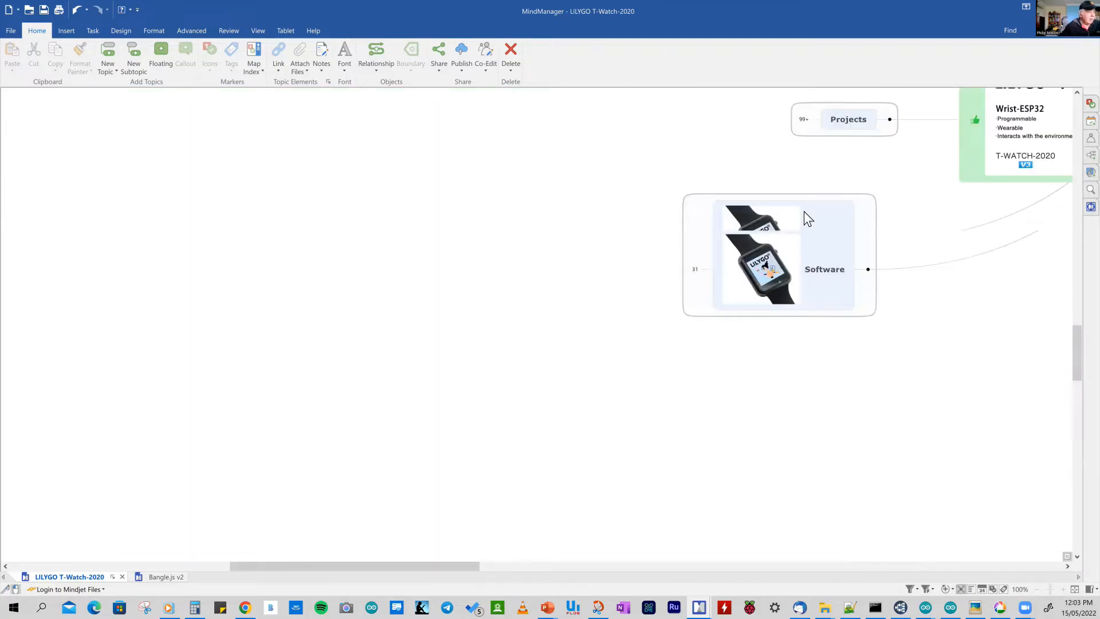
scroll(801, 226, "up", 2)
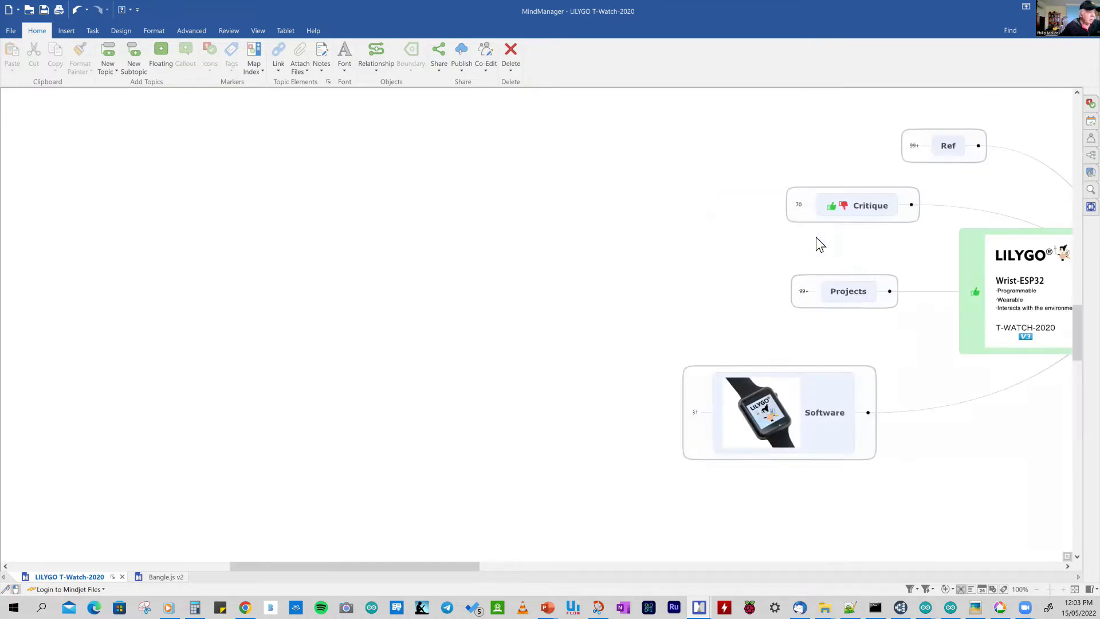
left_click(799, 204)
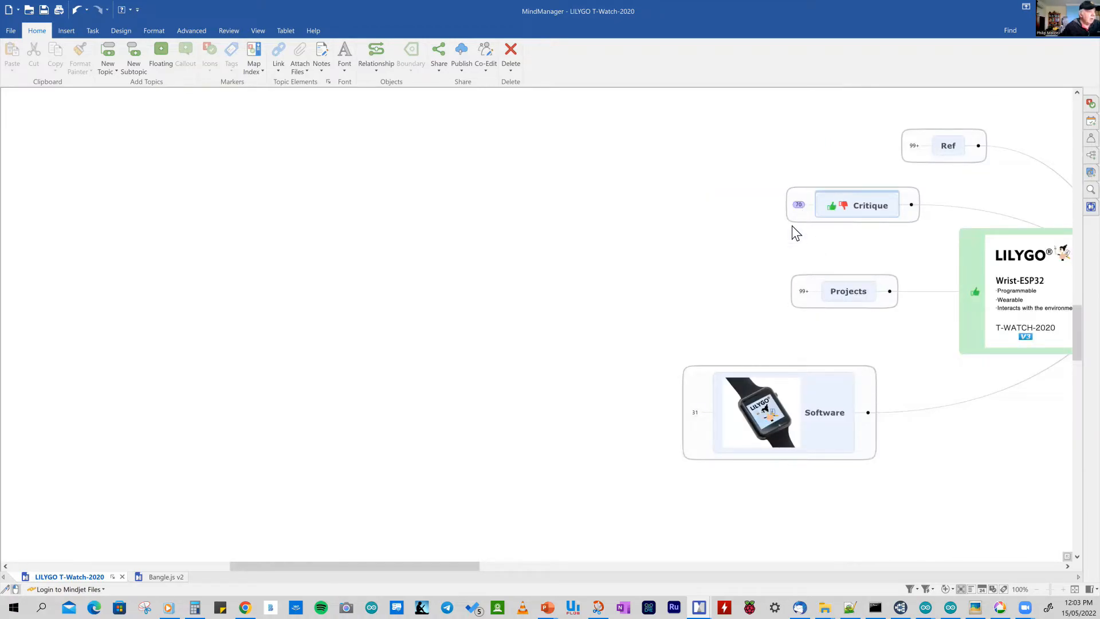
- Zoom the map to 150 percent and select the Software topic under Critique
left_click(1019, 590)
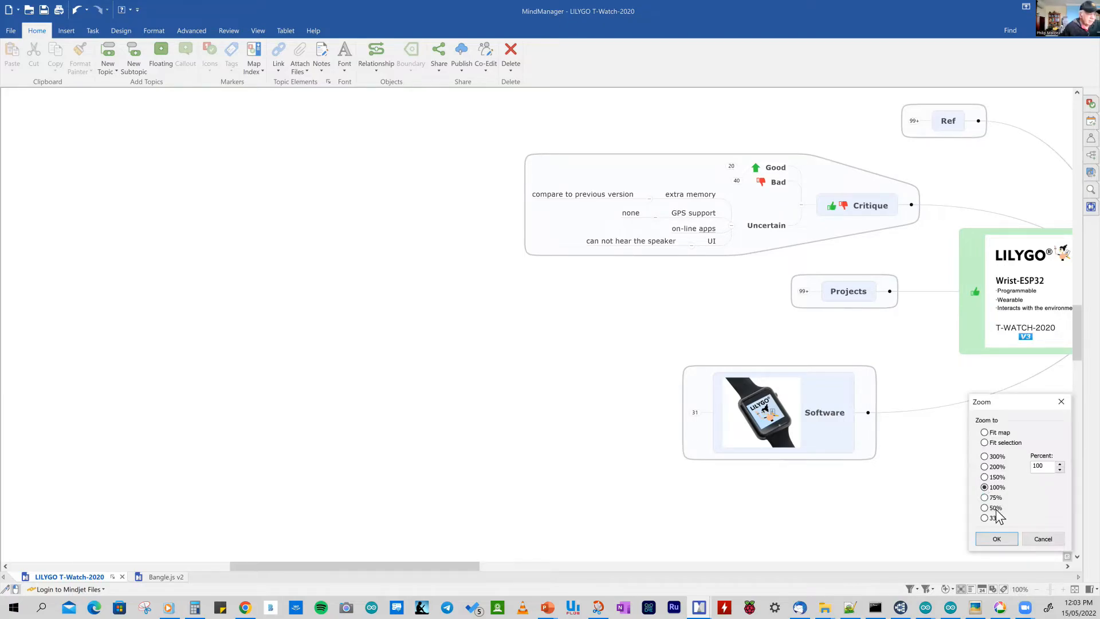
left_click(997, 538)
left_click(893, 420)
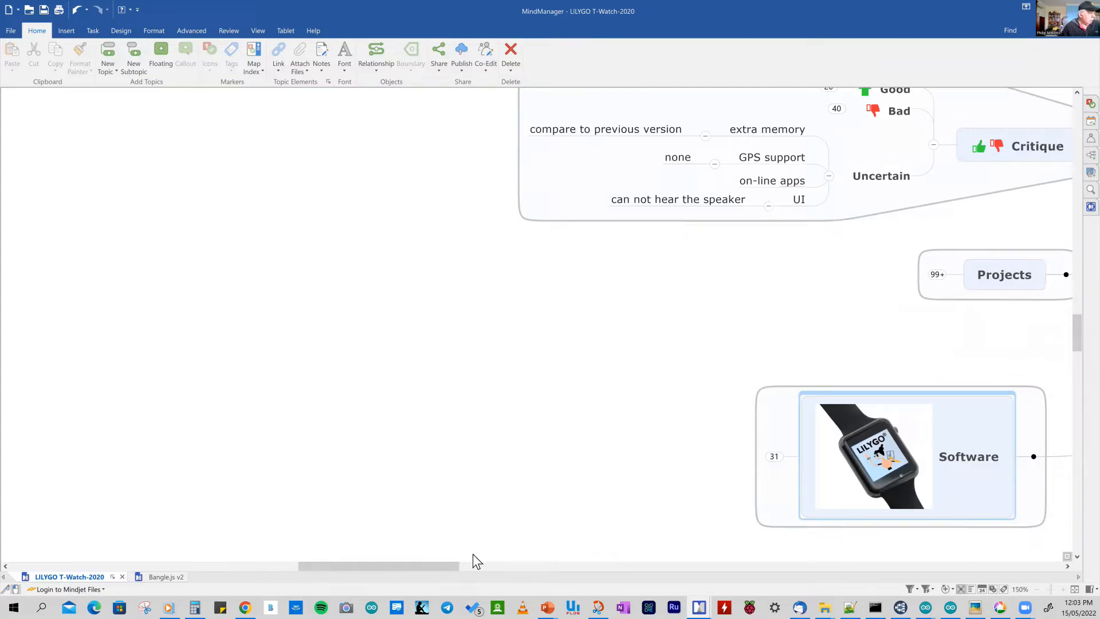
scroll(472, 553, "up", 1)
scroll(506, 564, "right", 1)
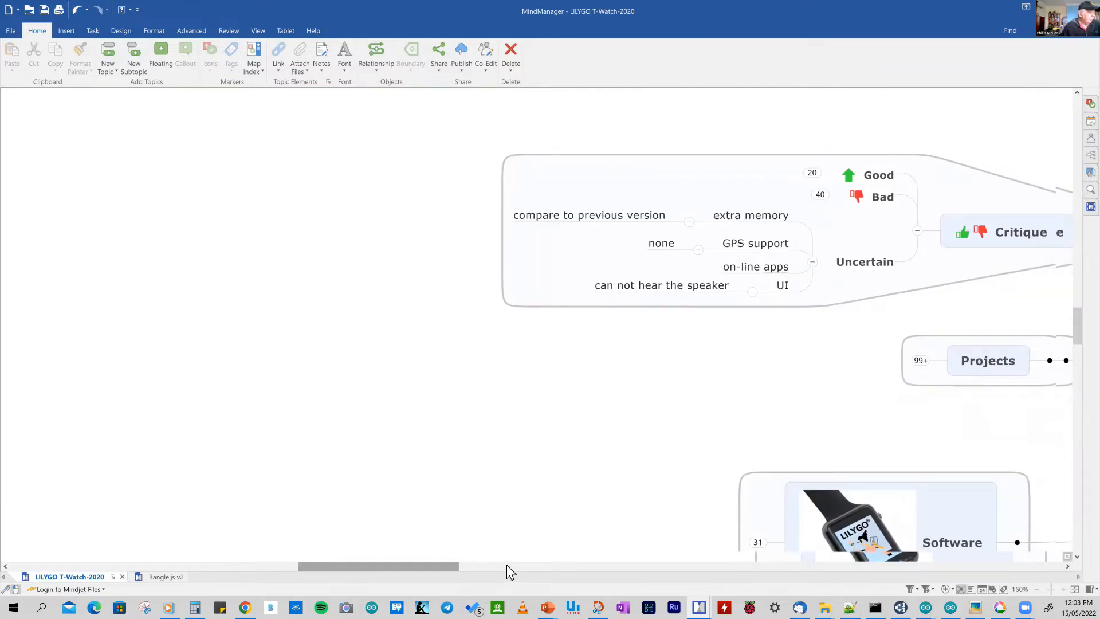
scroll(496, 486, "right", 5)
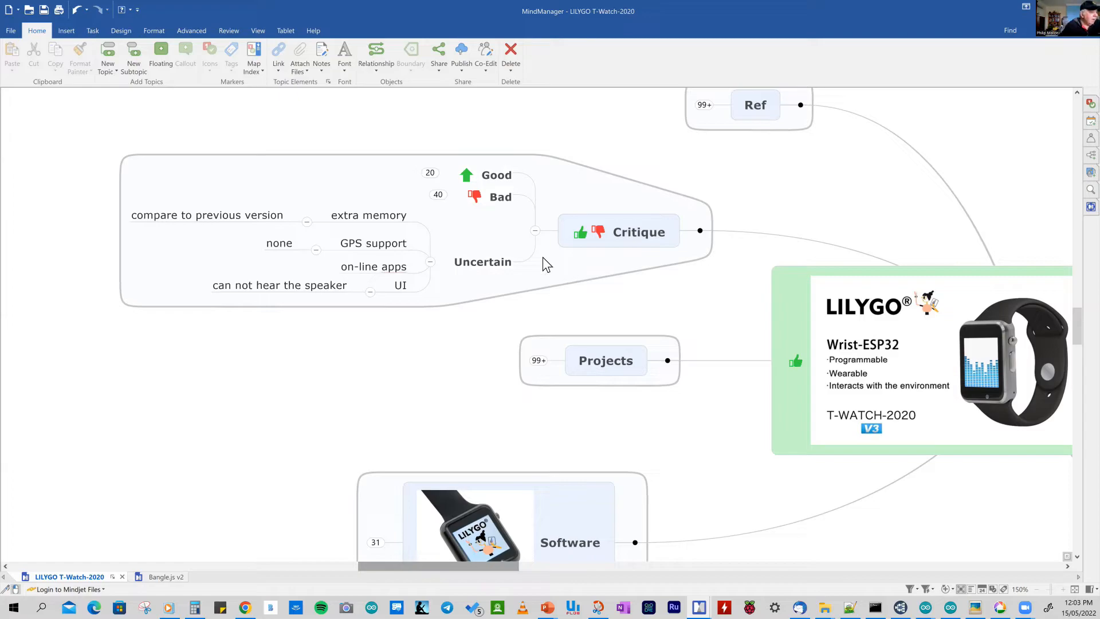
- Replace Good's green arrow with a thumbs-up icon and expand its subtopics
left_click(500, 180)
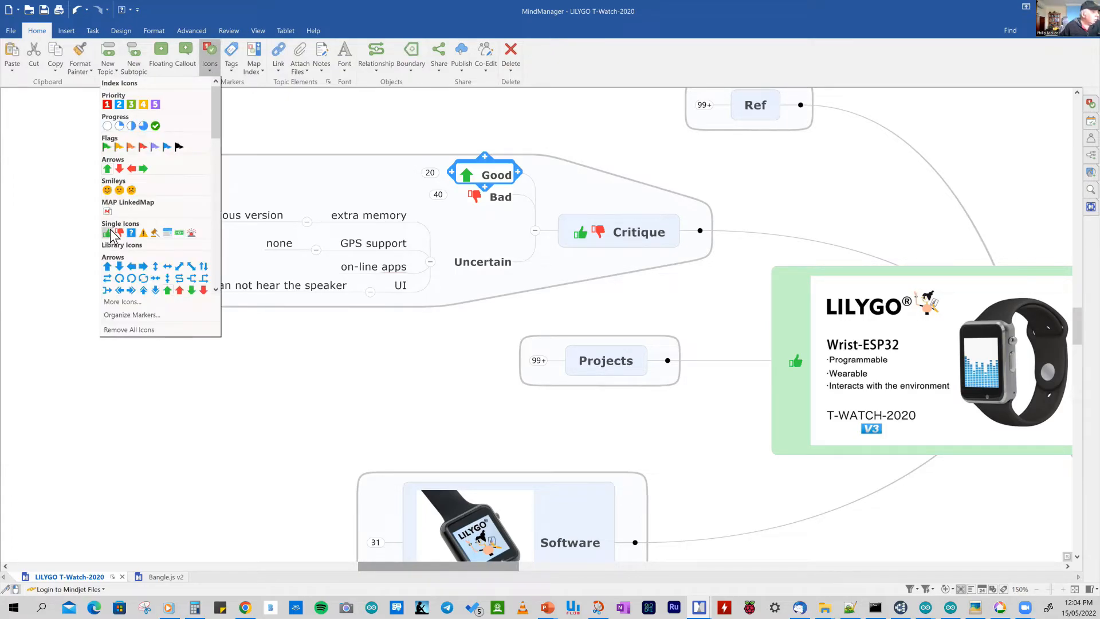
left_click(113, 235)
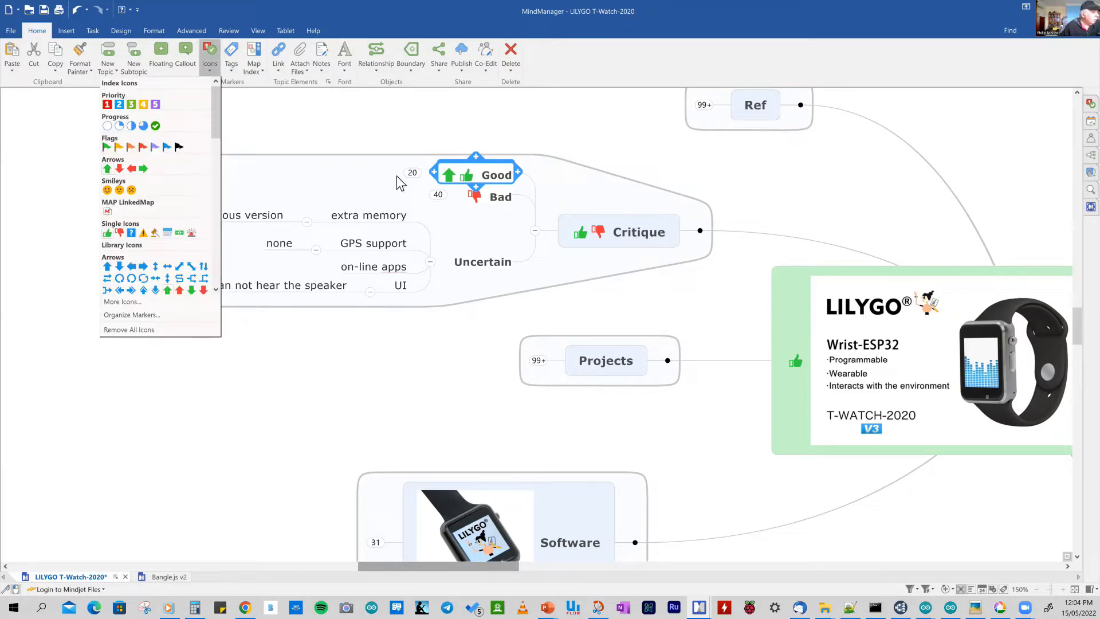
left_click(428, 177)
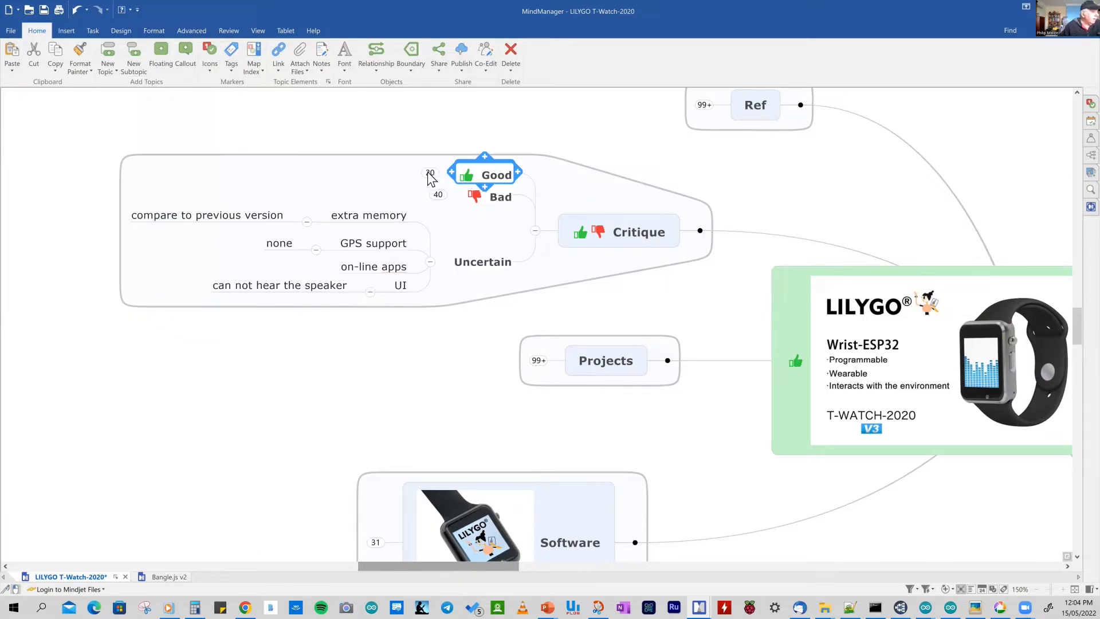
left_click(430, 176)
left_click_drag(472, 565, 469, 565)
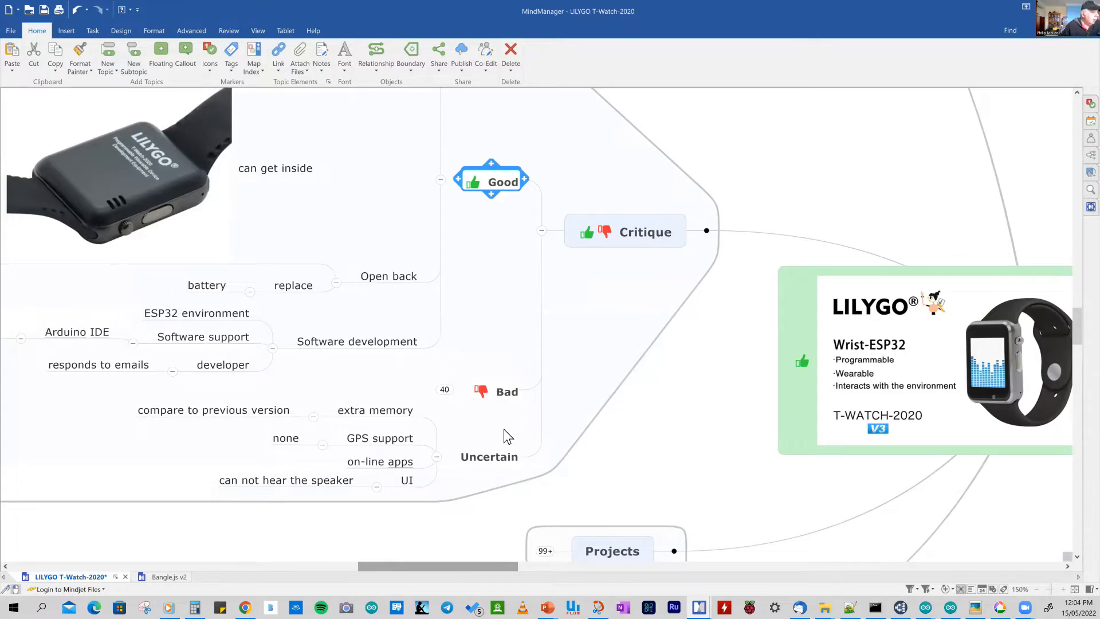
scroll(504, 429, "up", 5)
scroll(503, 429, "up", 1)
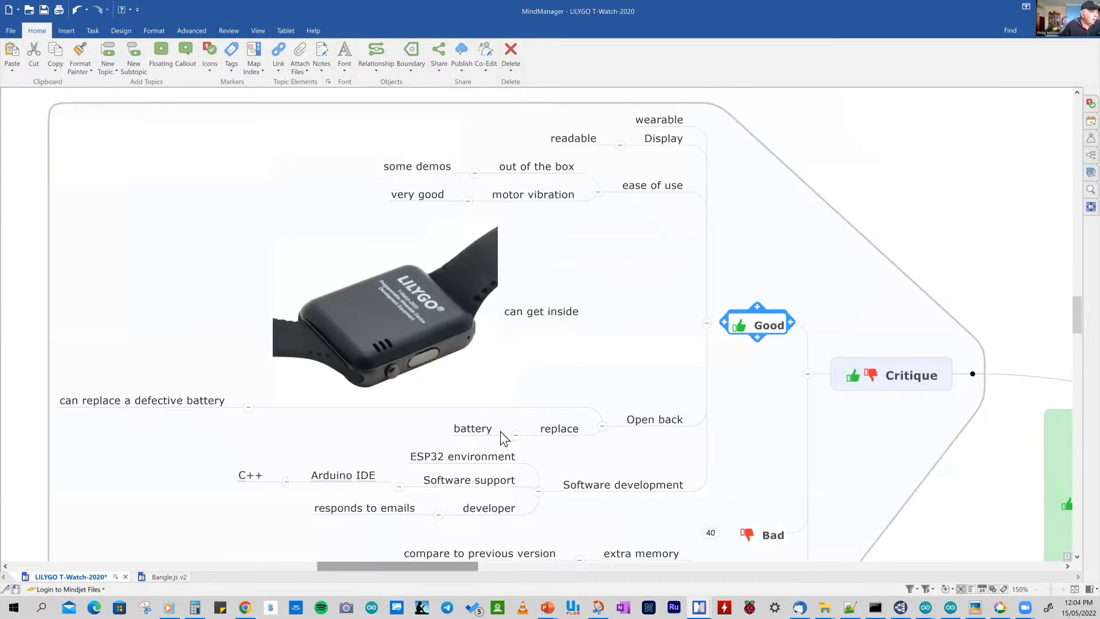
key("ctrl+v")
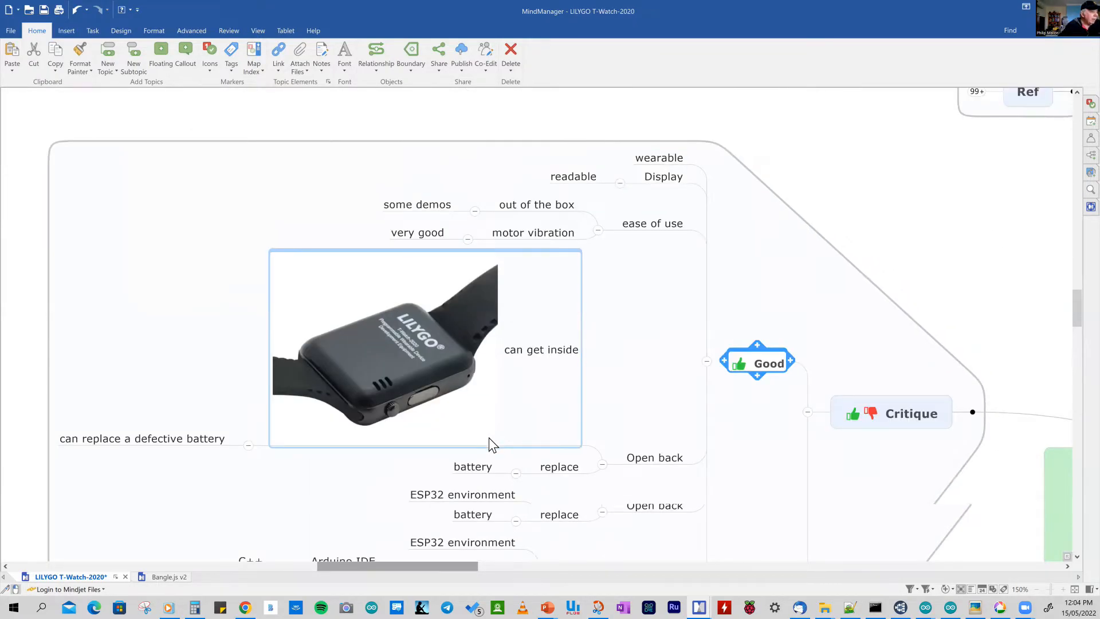
key("ctrl+z")
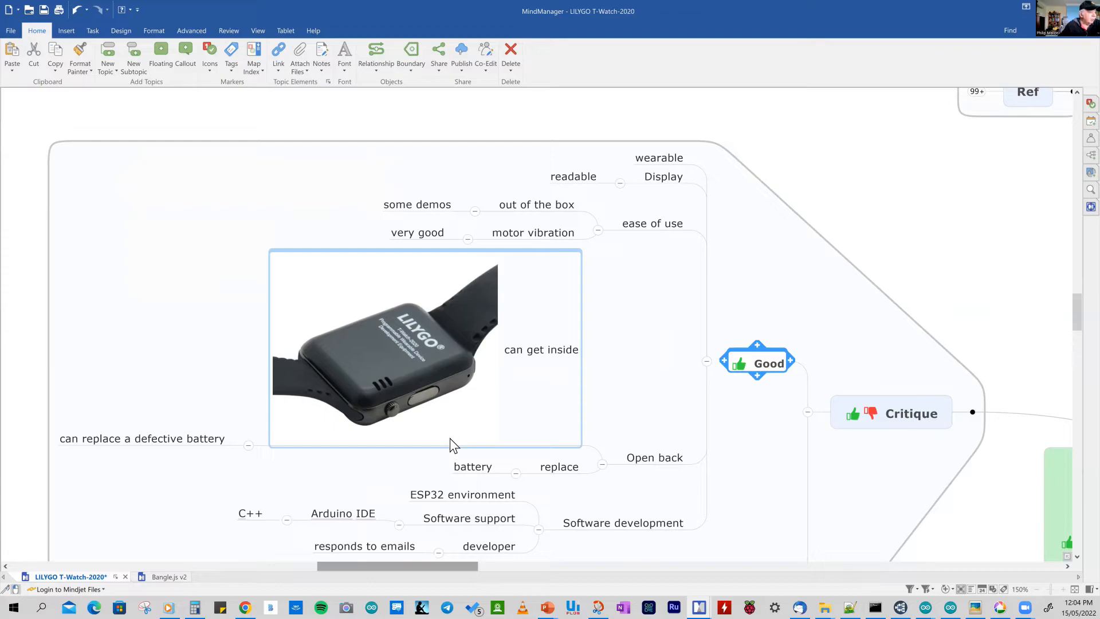
left_click(668, 359)
scroll(669, 359, "down", 1)
scroll(659, 353, "down", 1)
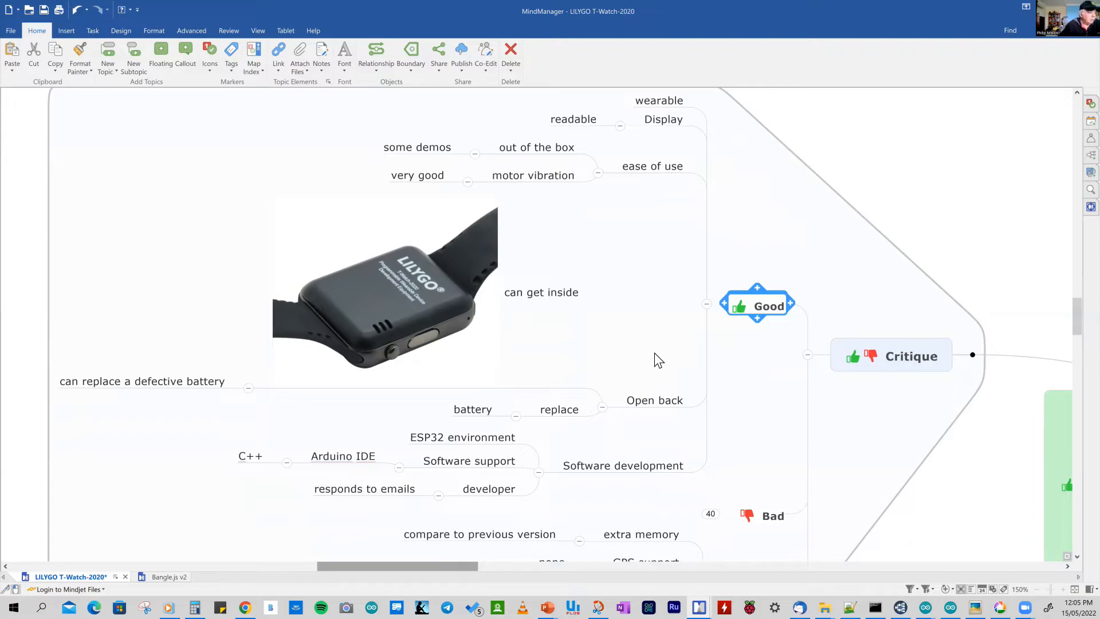
scroll(662, 356, "down", 2)
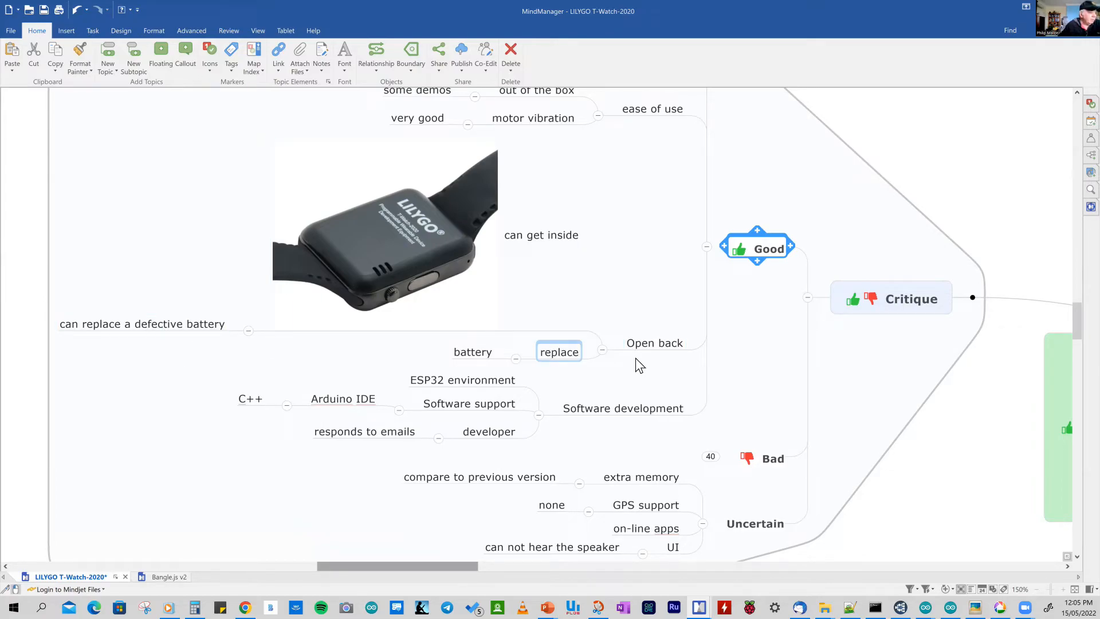
scroll(624, 321, "down", 1)
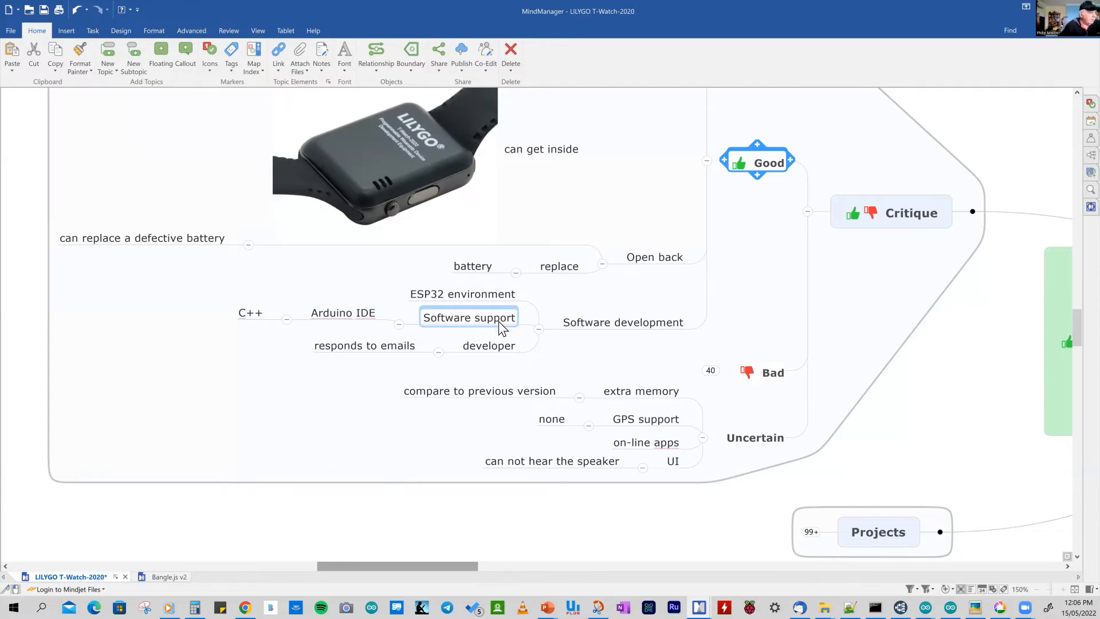
key("Down")
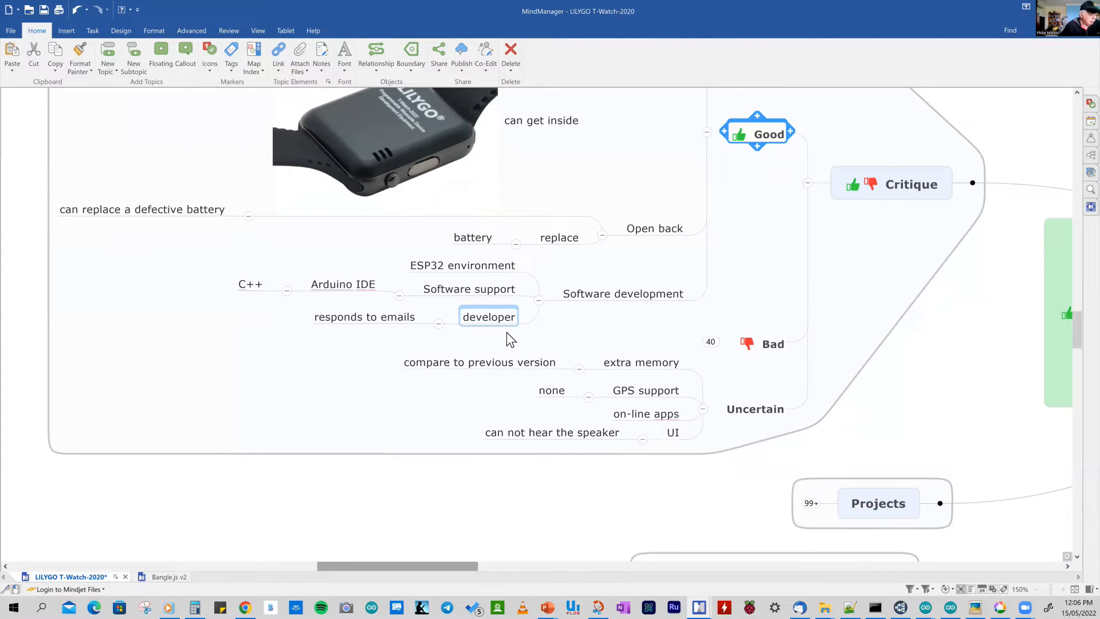
left_click(616, 391)
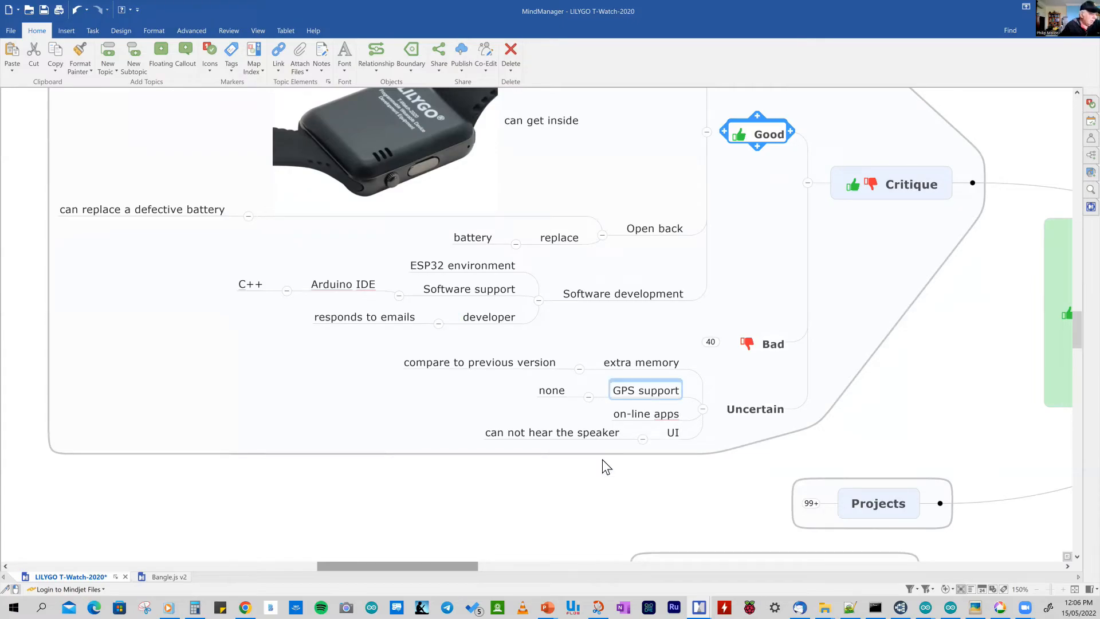
left_click(603, 458)
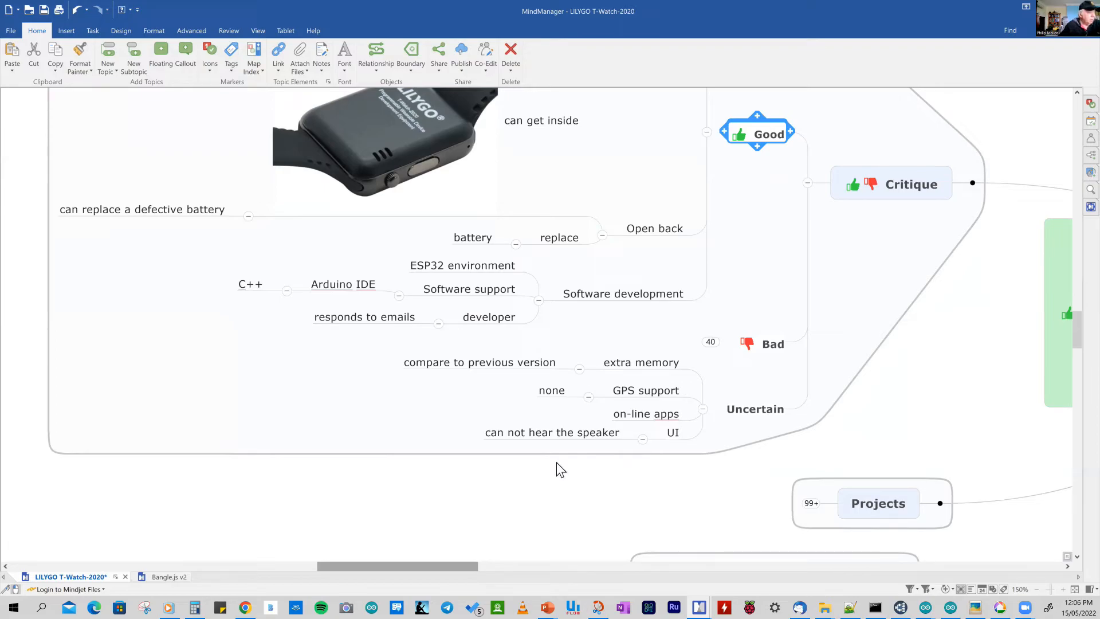
left_click(640, 393)
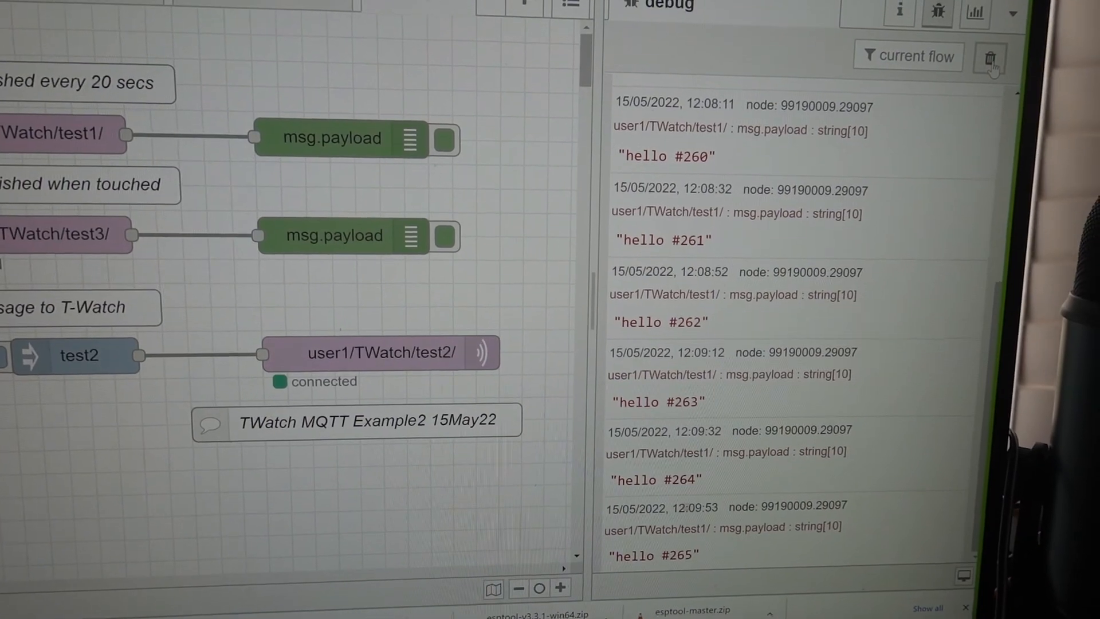
- Clear the debug log so only the newest 'hello #266' message remains
left_click(990, 58)
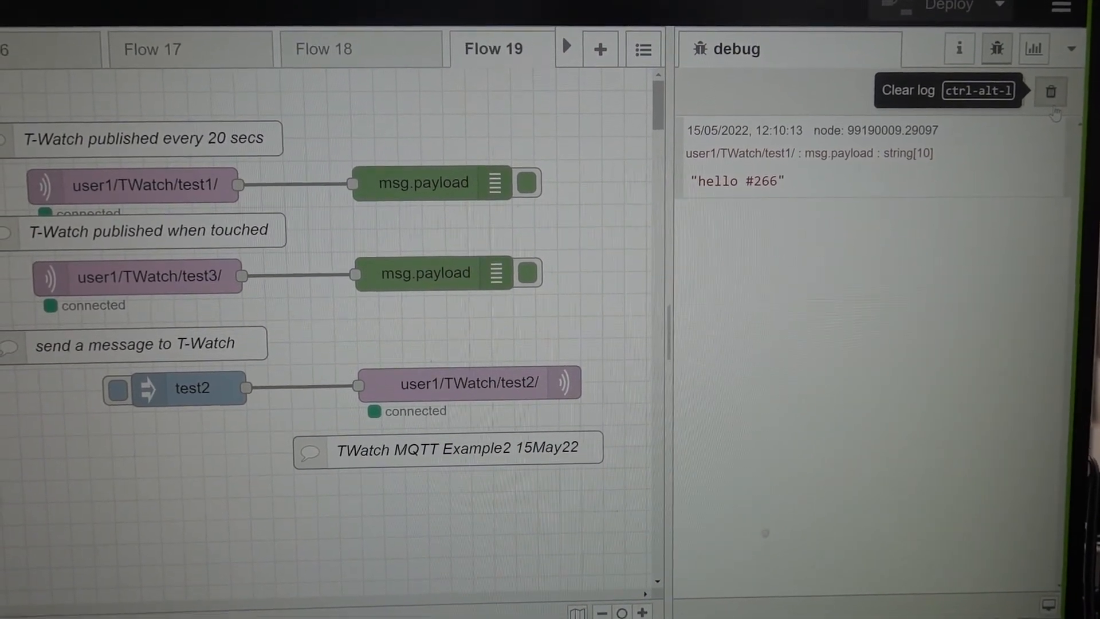
left_click(456, 396)
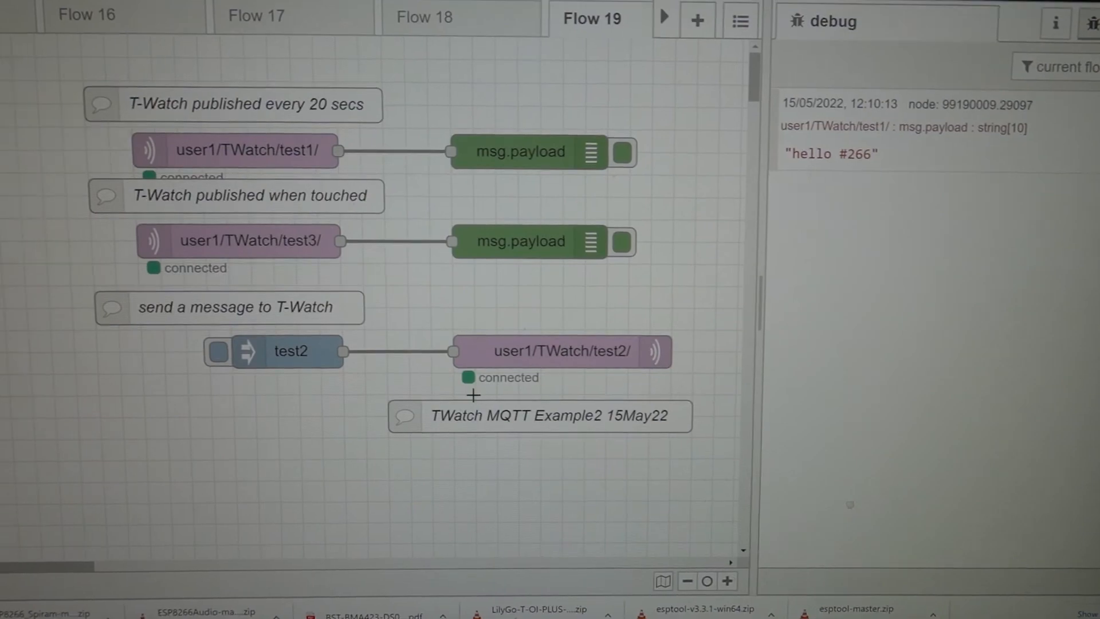